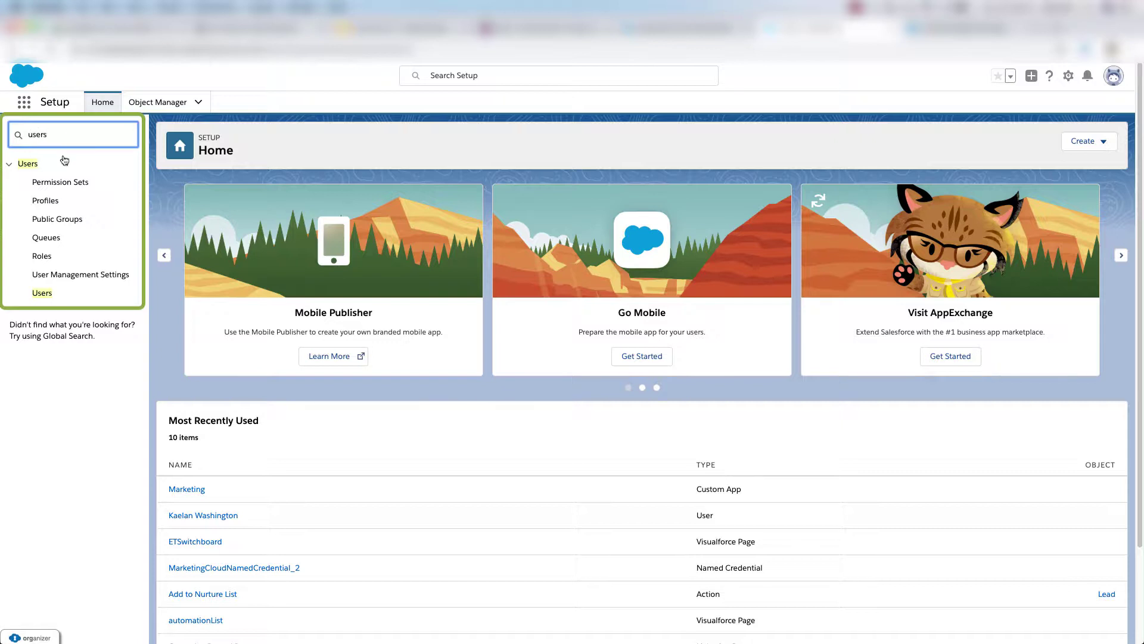
Open the User object's User Layout in Object Manager, check its Marketing Cloud for AppExchange Admin and User fields, and save the layout.
{"action": "left_click", "coordinate": [42, 293]}
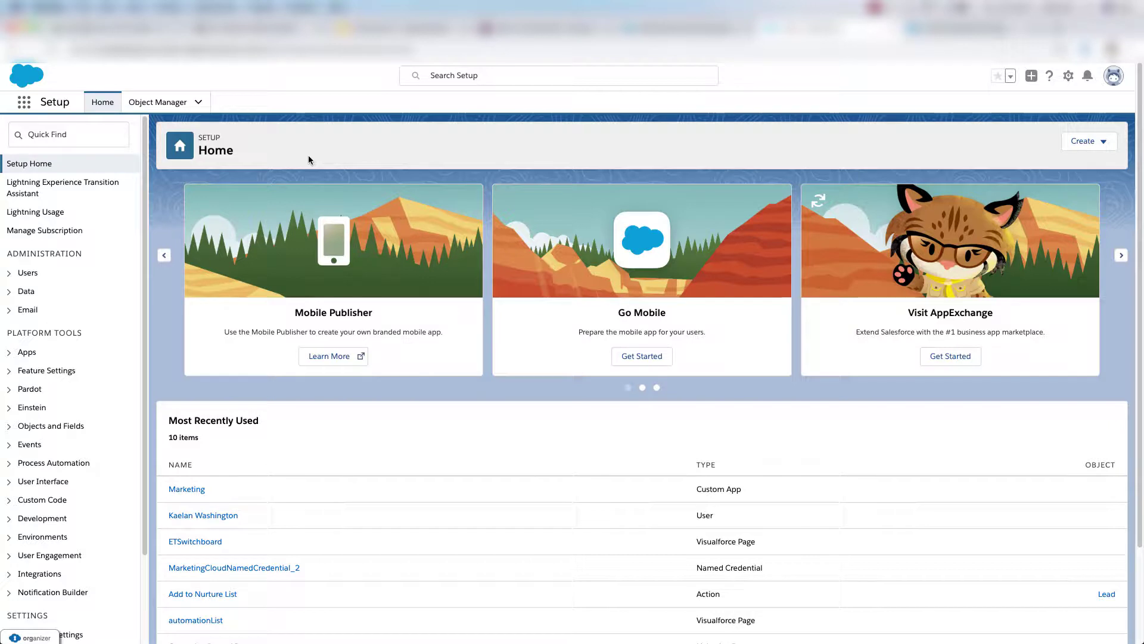
{"action": "left_click", "coordinate": [160, 103]}
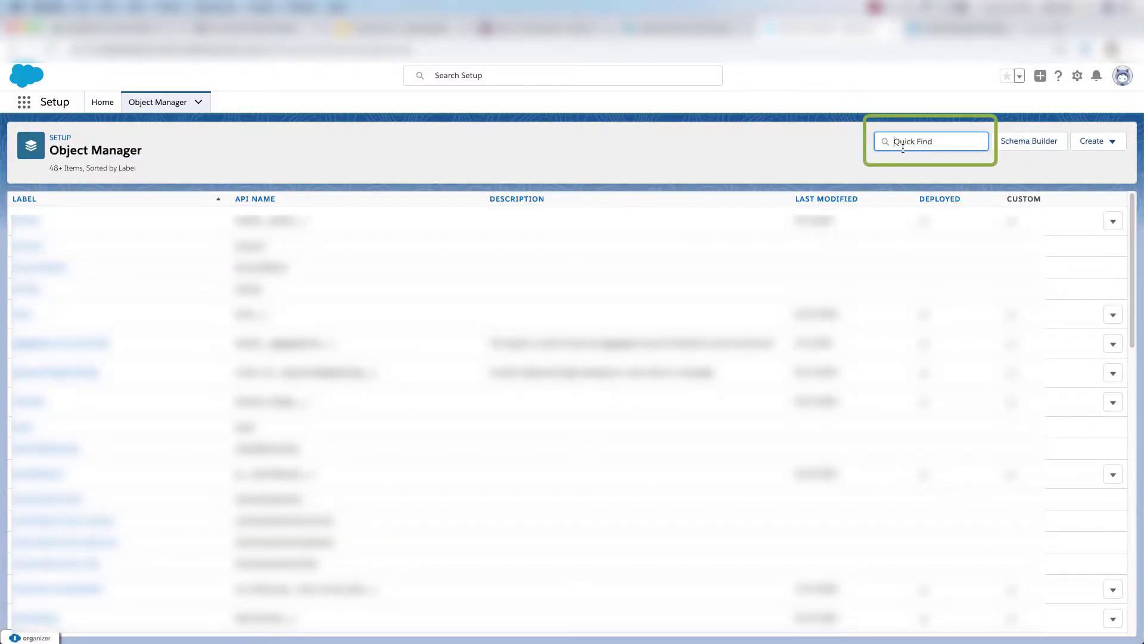
{"action": "type", "text": "user"}
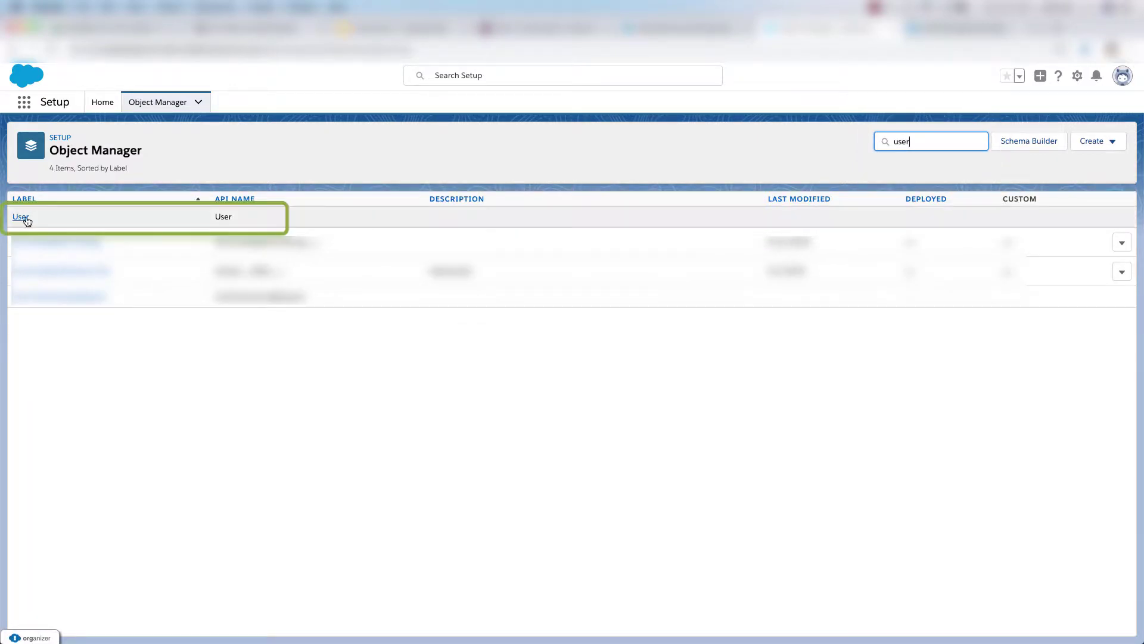
{"action": "left_click", "coordinate": [26, 219]}
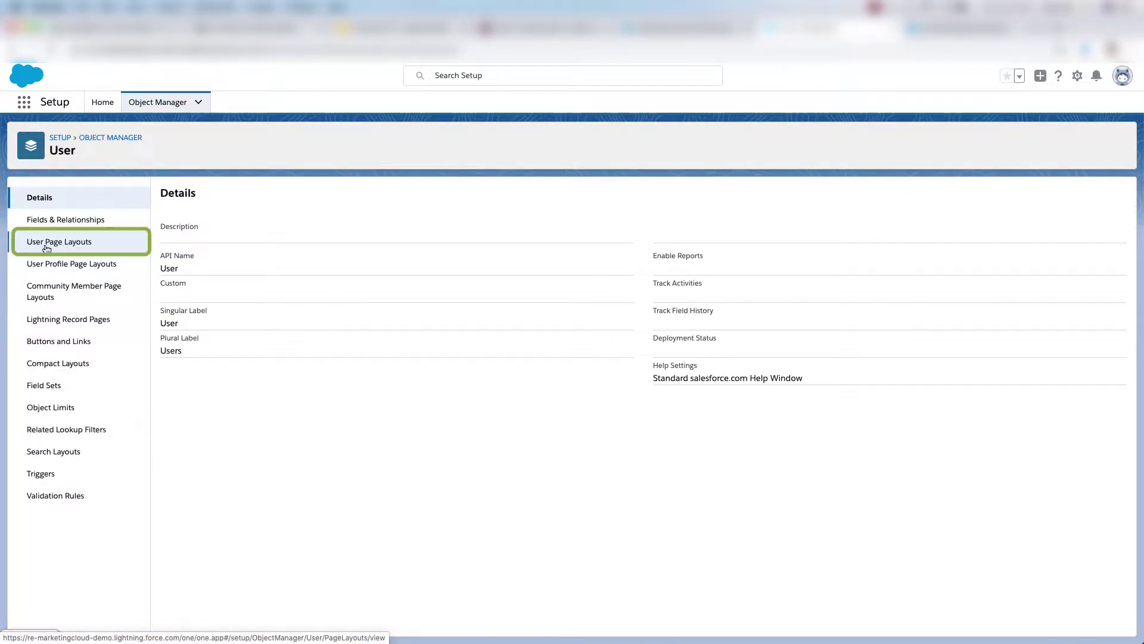
{"action": "left_click", "coordinate": [80, 246]}
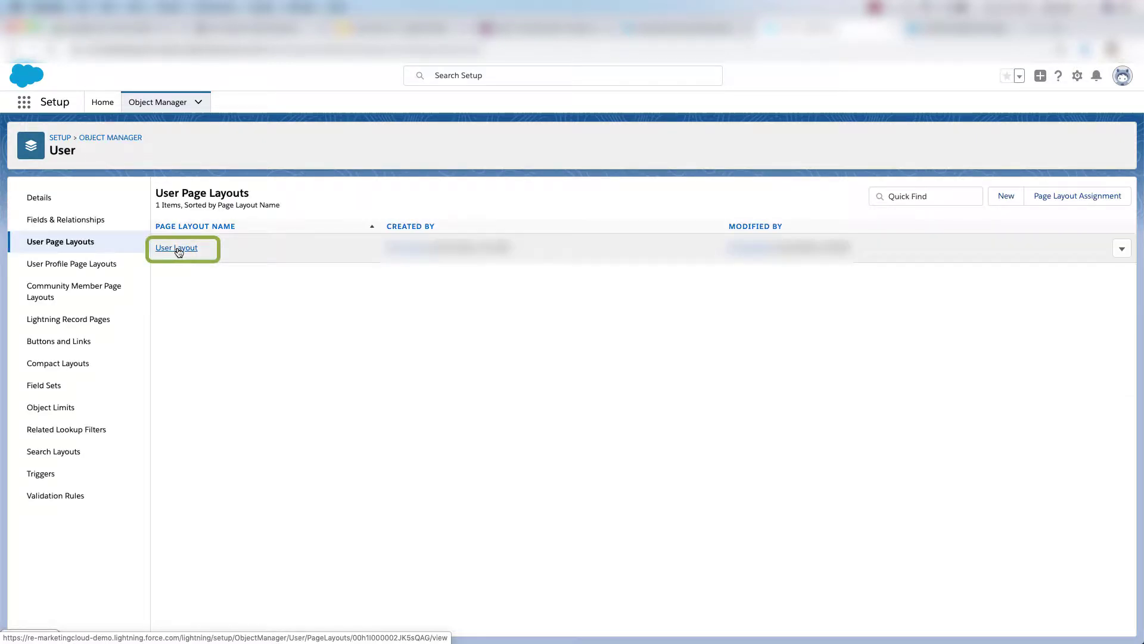
{"action": "left_click", "coordinate": [187, 250]}
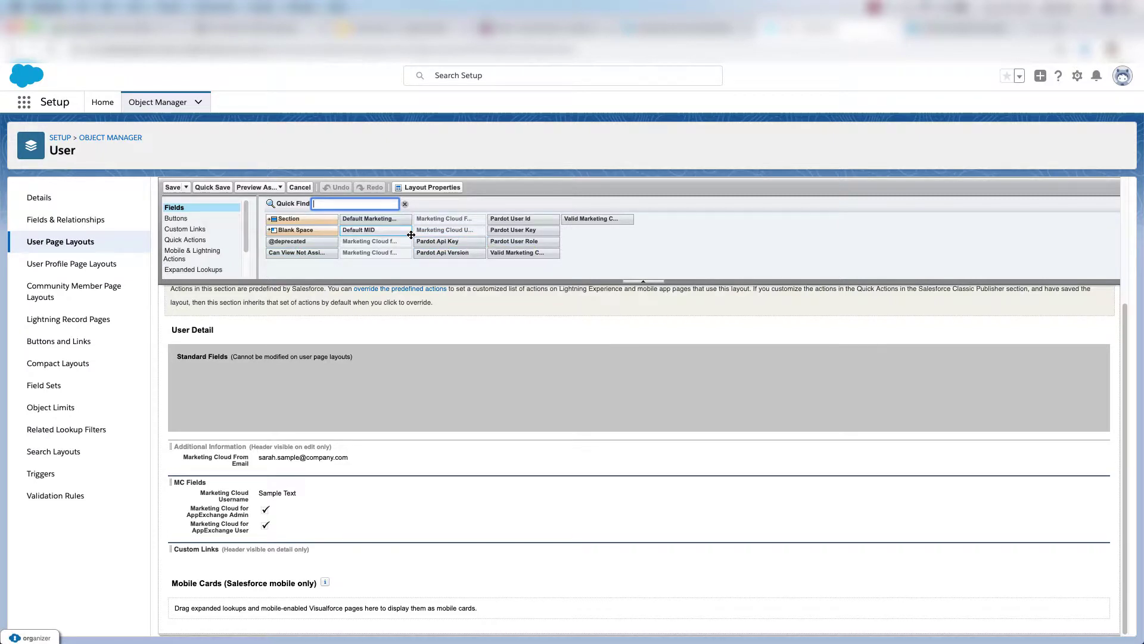
{"action": "mouse_move", "coordinate": [411, 234]}
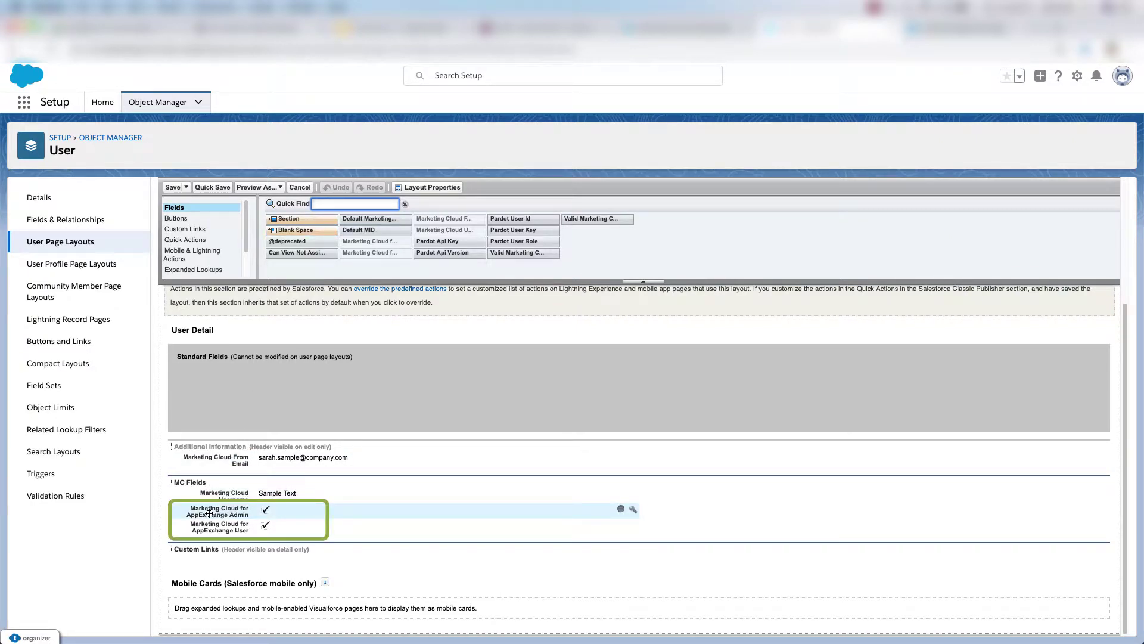
{"action": "left_click", "coordinate": [173, 188]}
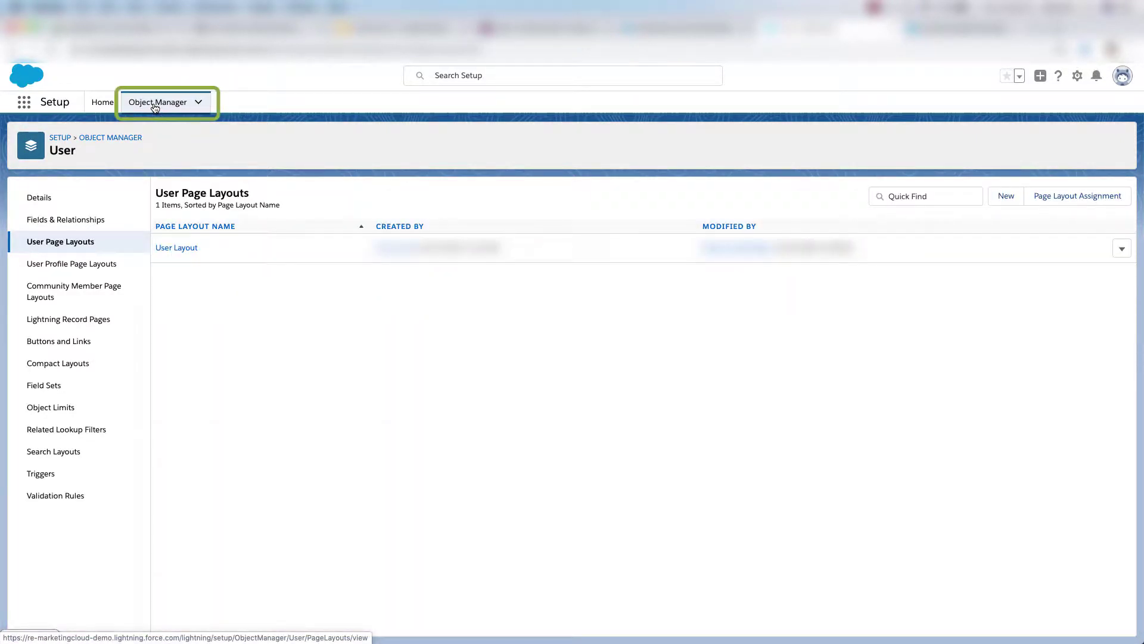
Find the Lead object in Object Manager and open its Lead Layout page layout for editing.
{"action": "left_click", "coordinate": [155, 106]}
{"action": "left_click", "coordinate": [910, 142]}
{"action": "type", "text": "lead"}
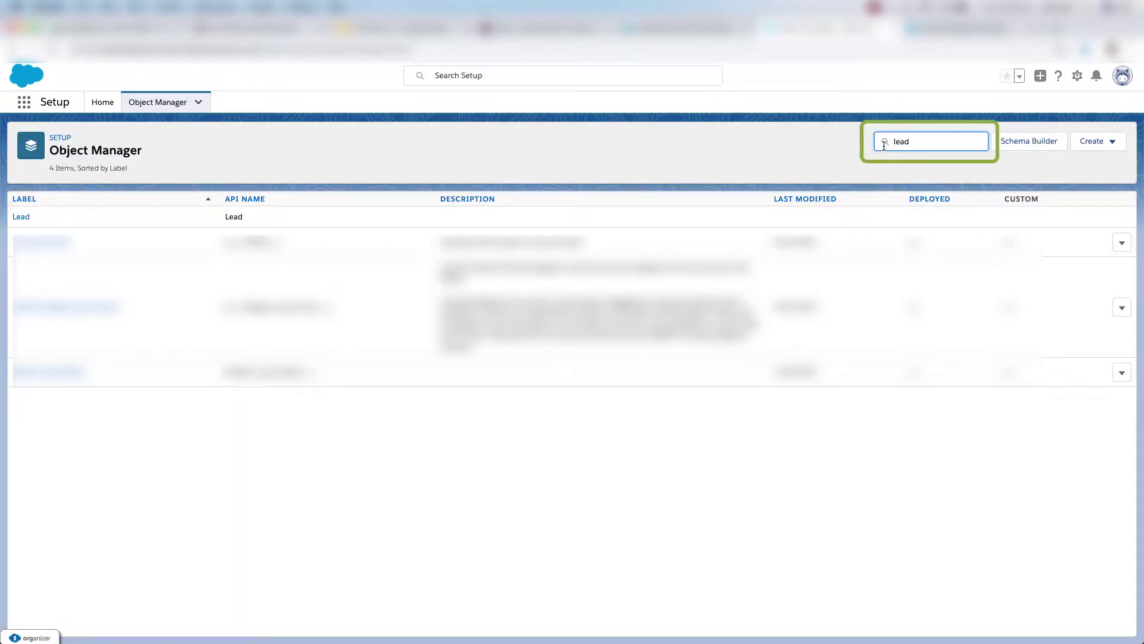
{"action": "left_click", "coordinate": [21, 217]}
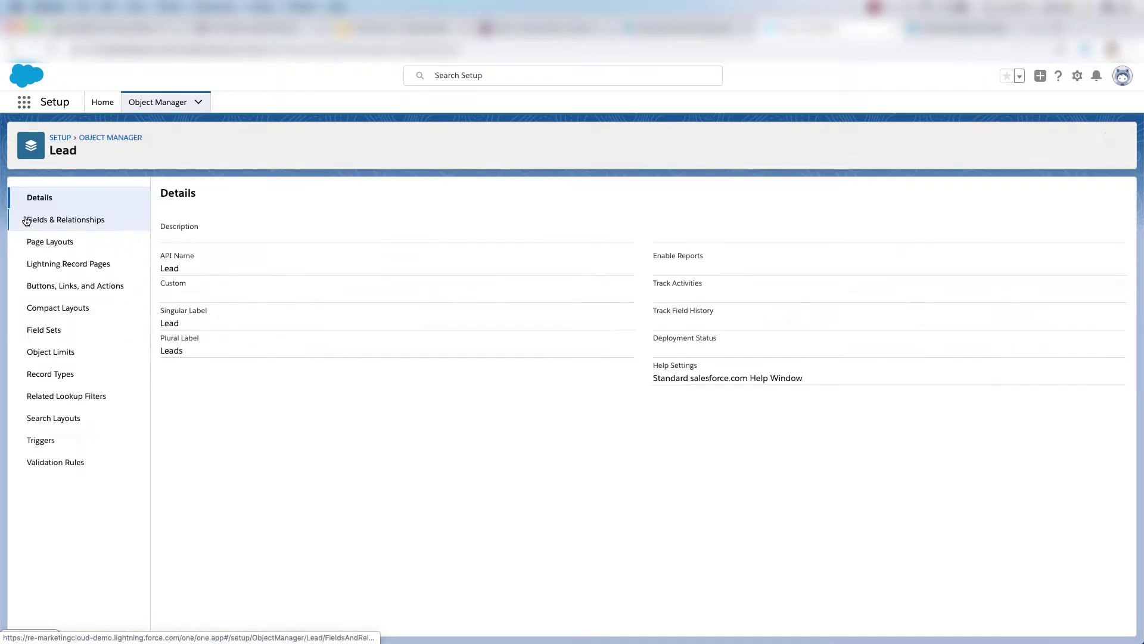
{"action": "left_click", "coordinate": [66, 245]}
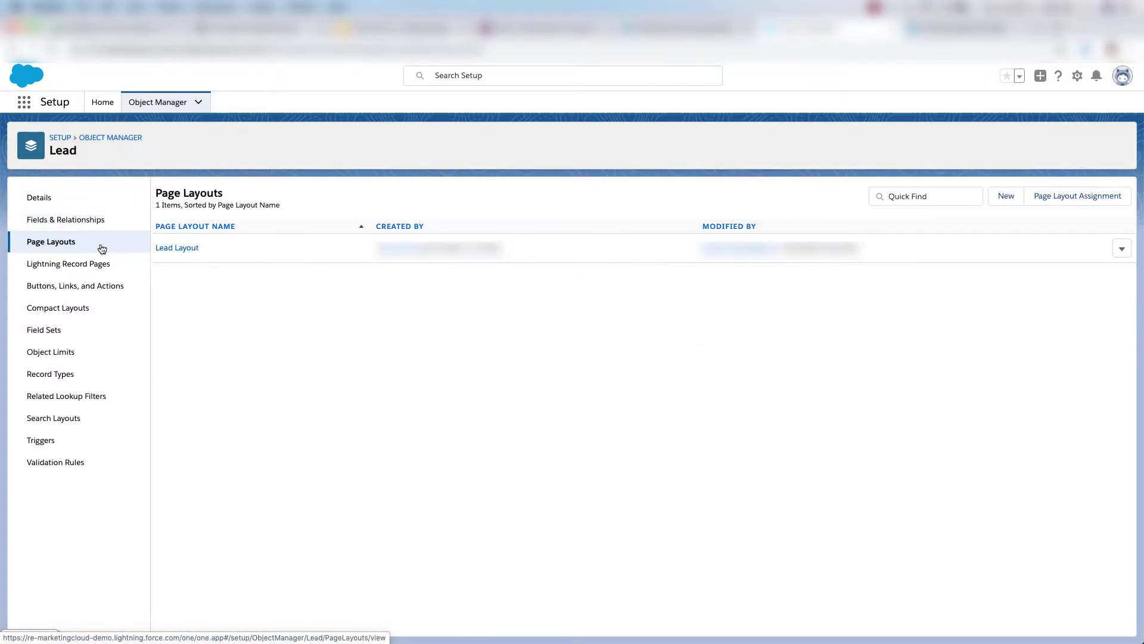
{"action": "left_click", "coordinate": [186, 249]}
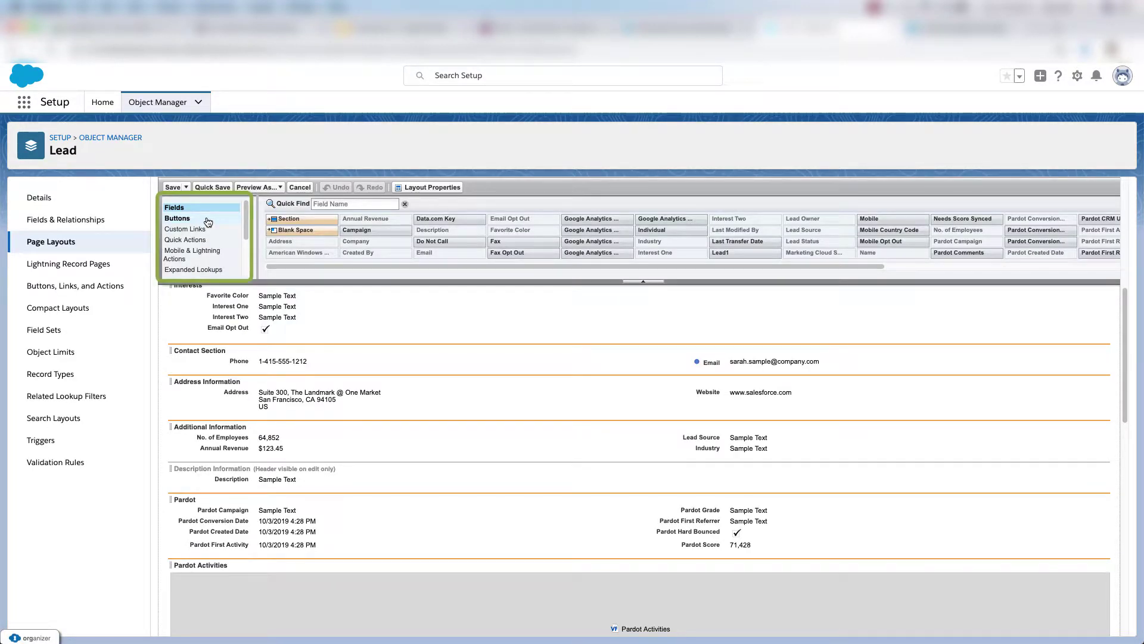
Find the Email Sends related list and add it to the lead layout's Related Lists above Open Activities.
{"action": "scroll", "coordinate": [208, 222], "scroll_direction": "down", "scroll_amount": 2}
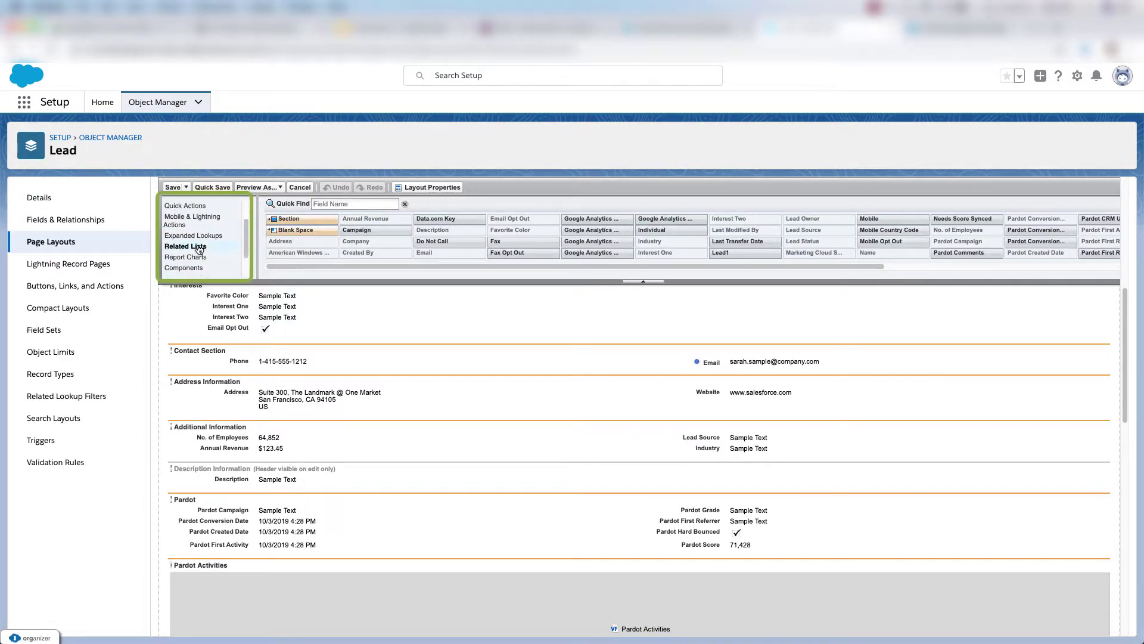
{"action": "left_click", "coordinate": [194, 248]}
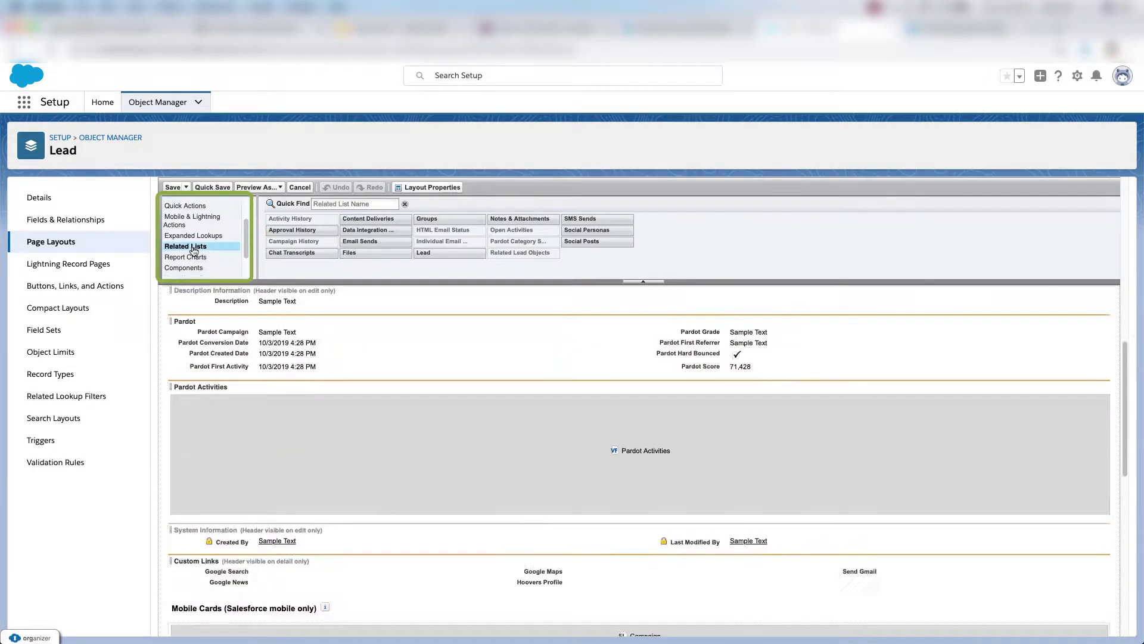
{"action": "left_click", "coordinate": [354, 203]}
{"action": "type", "text": "email"}
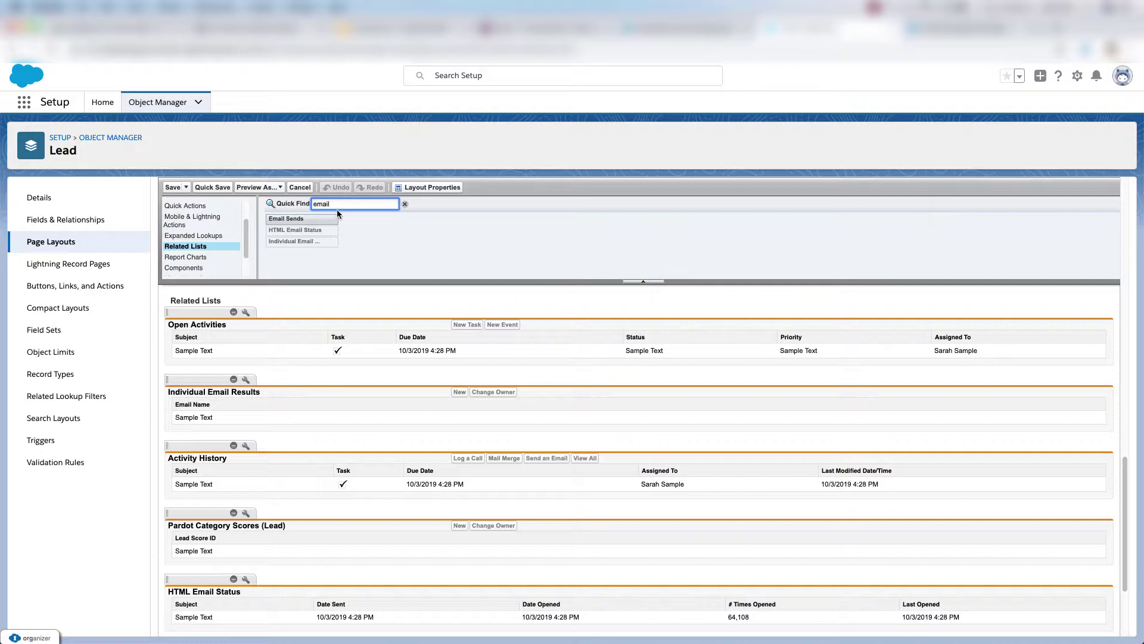
{"action": "left_click_drag", "start_coordinate": [286, 218], "coordinate": [233, 363]}
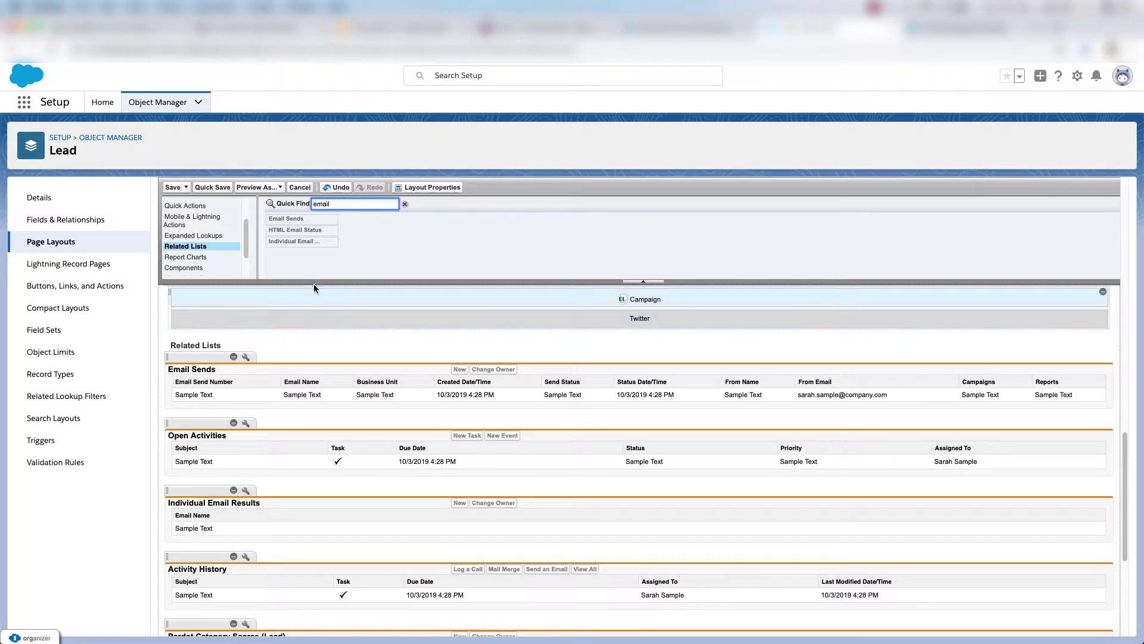
{"action": "left_click", "coordinate": [405, 205]}
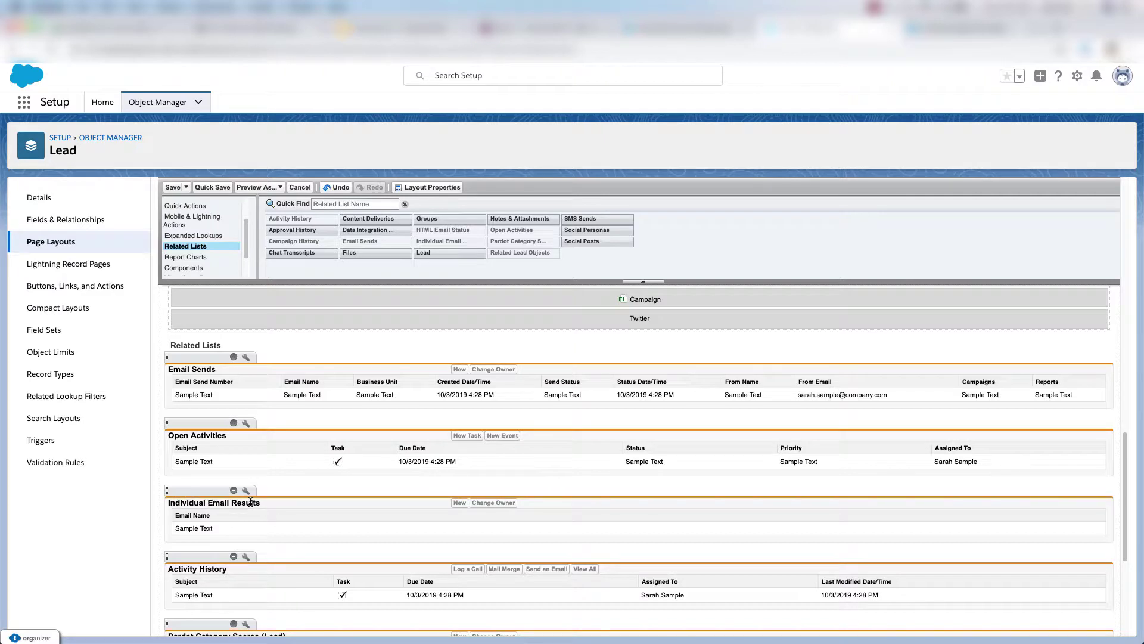
Show the available Visualforce pages and add a section named Lead Actions above Lead Information on the lead layout.
{"action": "scroll", "coordinate": [226, 357], "scroll_direction": "down", "scroll_amount": 1}
{"action": "scroll", "coordinate": [205, 257], "scroll_direction": "down", "scroll_amount": 2}
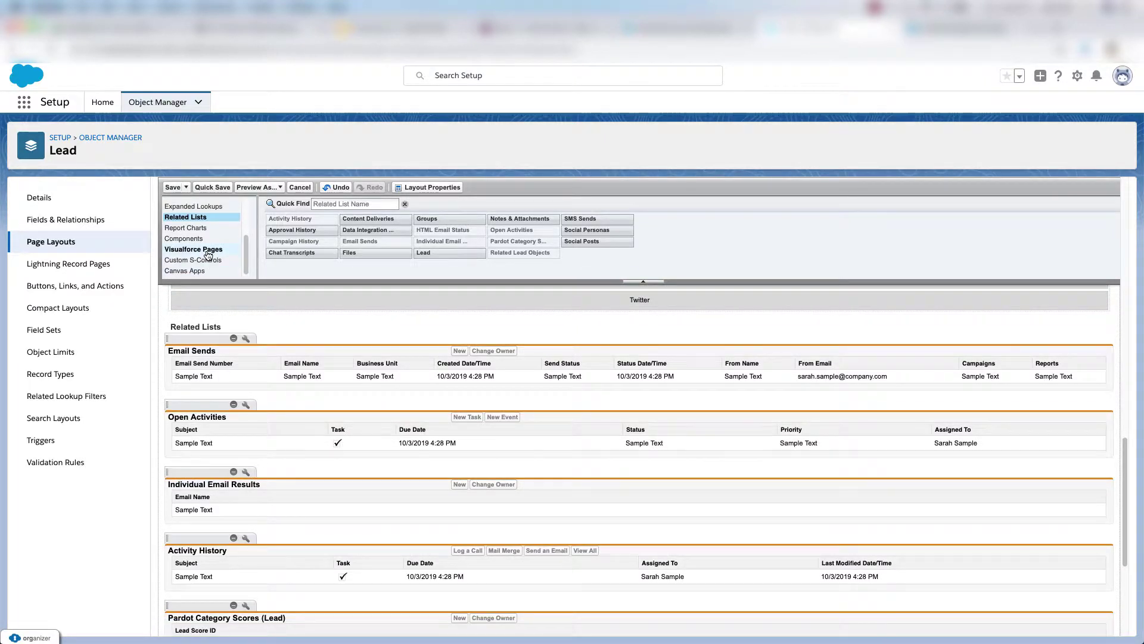
{"action": "left_click", "coordinate": [208, 251]}
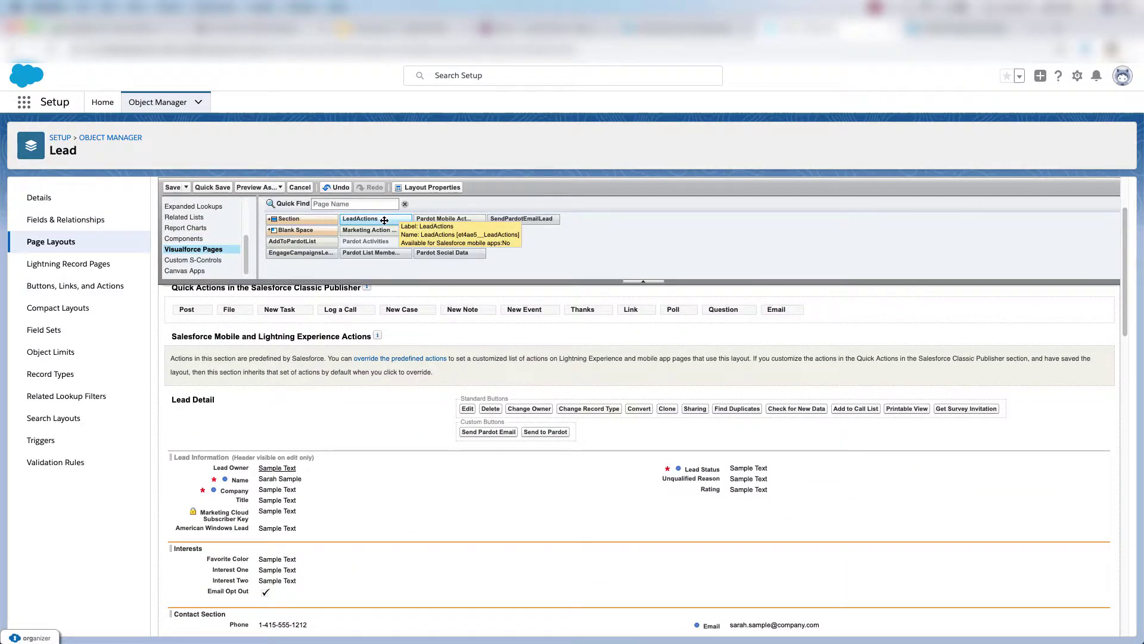
{"action": "left_click_drag", "start_coordinate": [384, 220], "coordinate": [340, 502]}
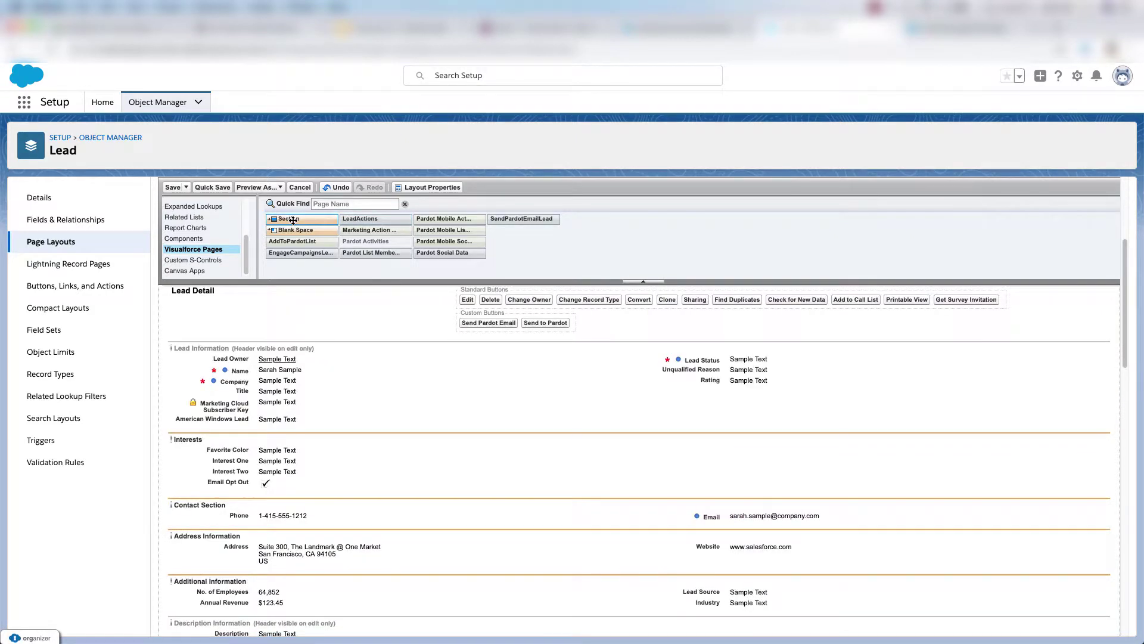
{"action": "left_click_drag", "start_coordinate": [289, 219], "coordinate": [283, 346]}
{"action": "left_click_drag", "start_coordinate": [283, 347], "coordinate": [283, 347]}
{"action": "type", "text": "Lead Actions"}
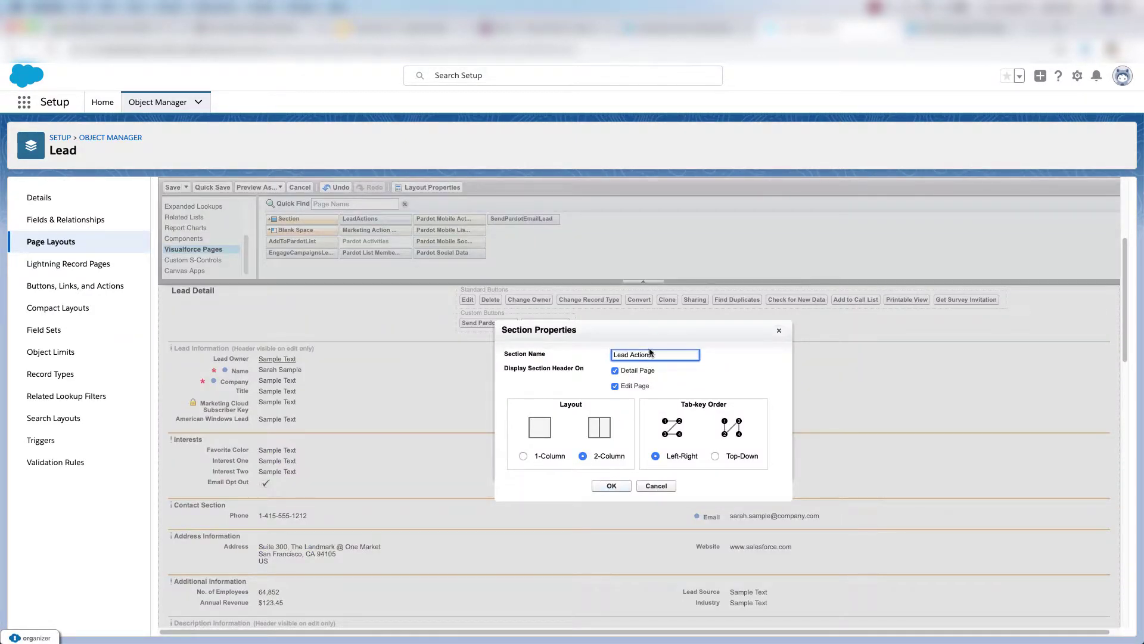
{"action": "left_click", "coordinate": [606, 485]}
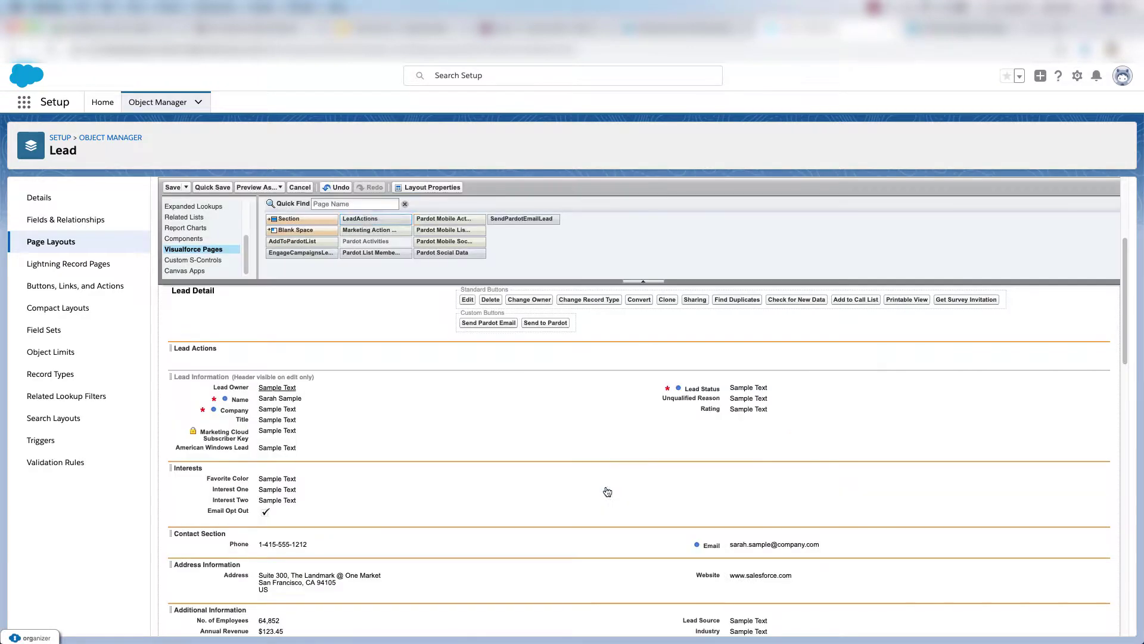
Place the LeadActions Visualforce page in the Lead Actions section, set the section to 1-Column, and save the lead layout.
{"action": "left_click_drag", "start_coordinate": [368, 218], "coordinate": [323, 360]}
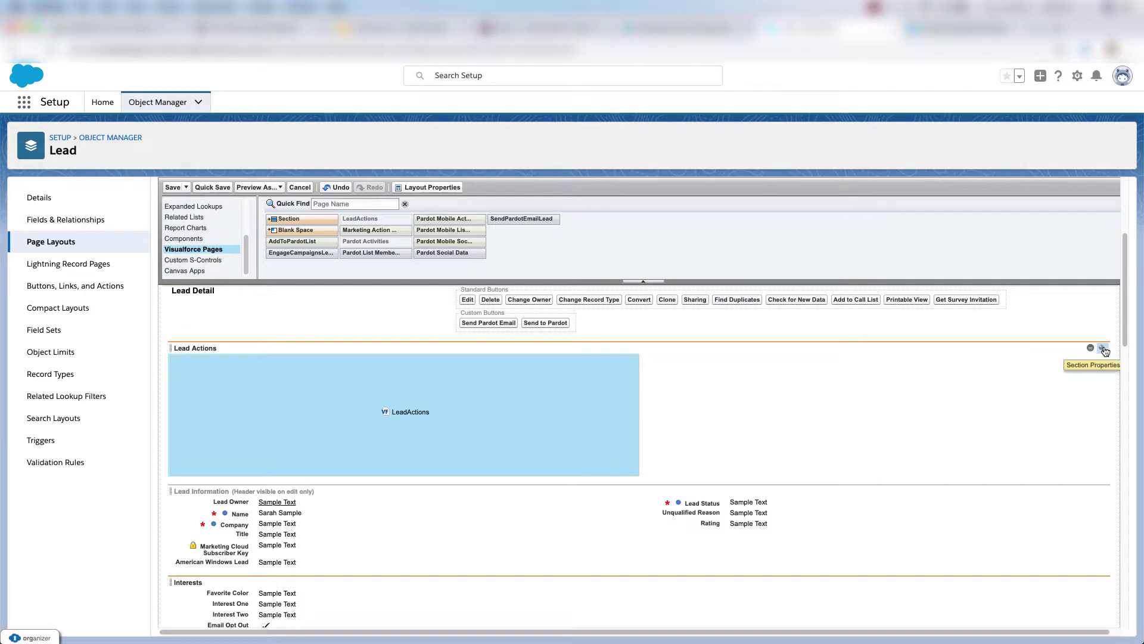
{"action": "left_click", "coordinate": [1094, 347]}
{"action": "left_click", "coordinate": [522, 452]}
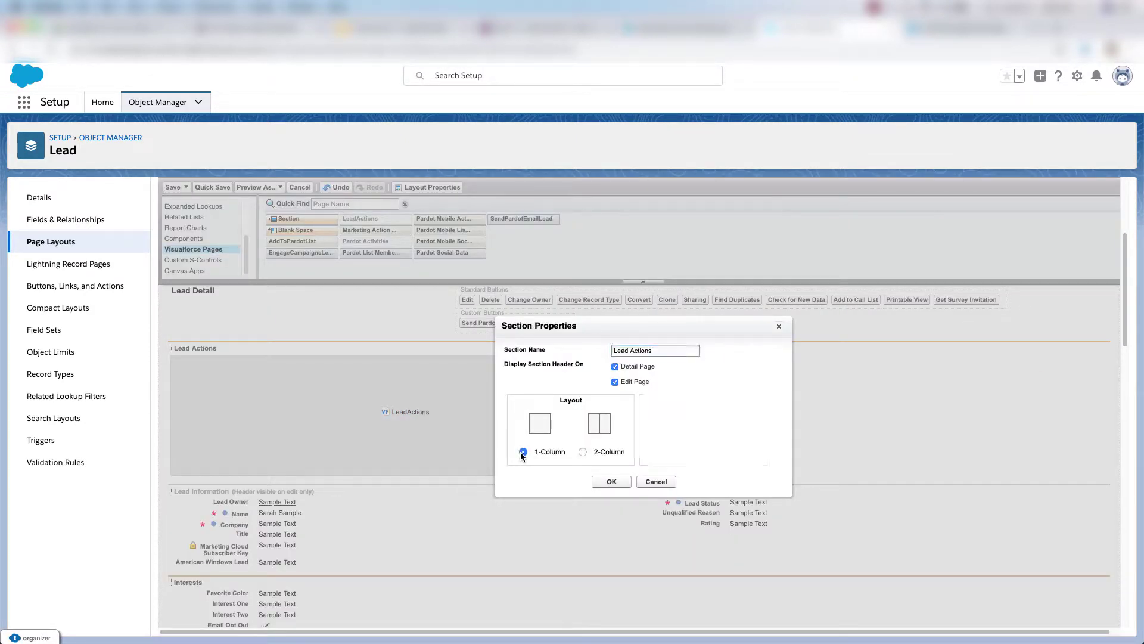
{"action": "left_click", "coordinate": [612, 482]}
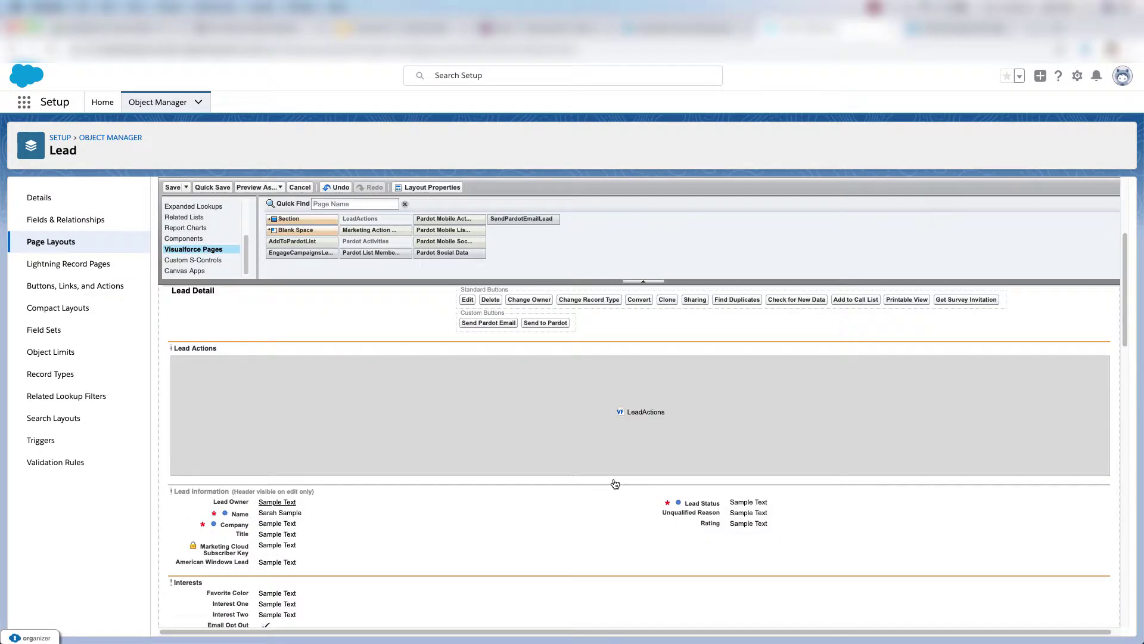
{"action": "left_click", "coordinate": [173, 188]}
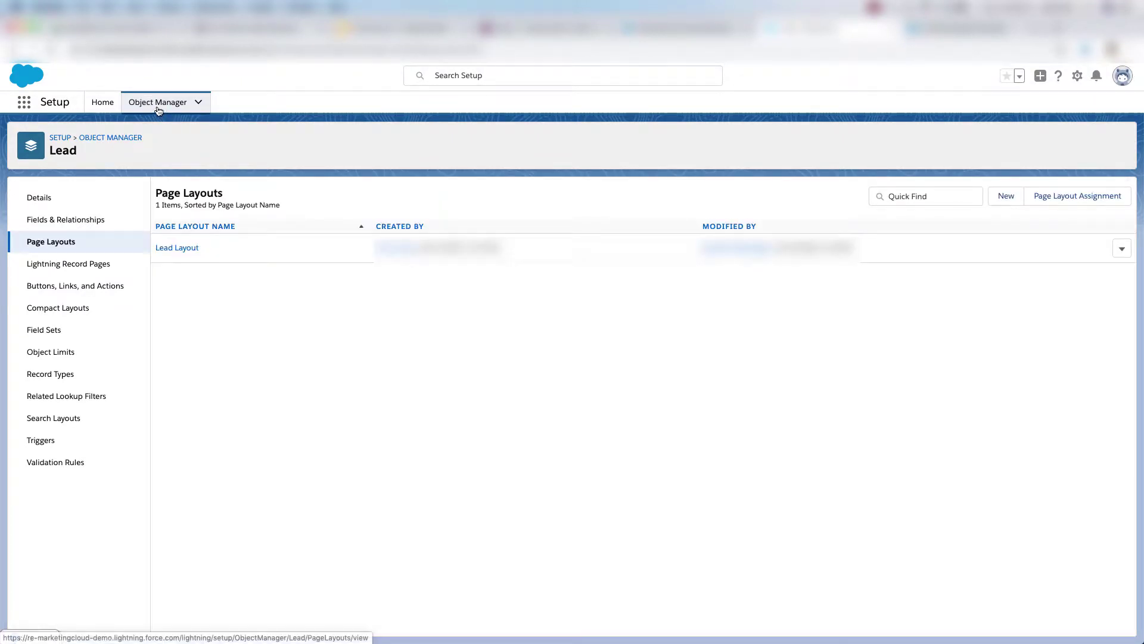
Find the Contact object in Object Manager and open its Contact Layout page layout for editing.
{"action": "left_click", "coordinate": [158, 106]}
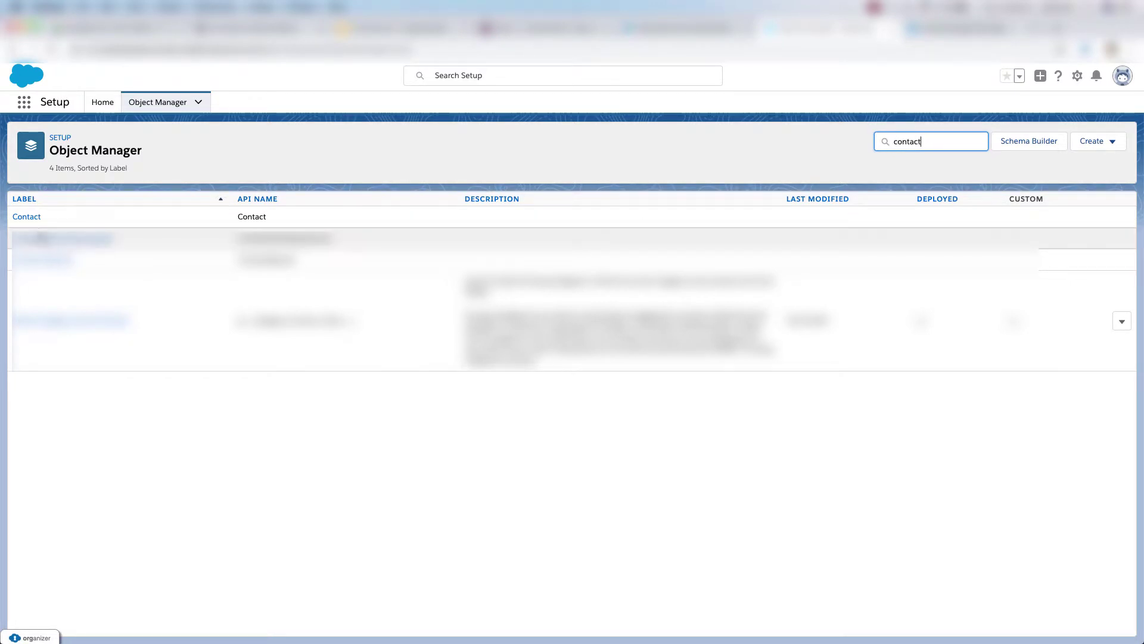
{"action": "left_click", "coordinate": [26, 218]}
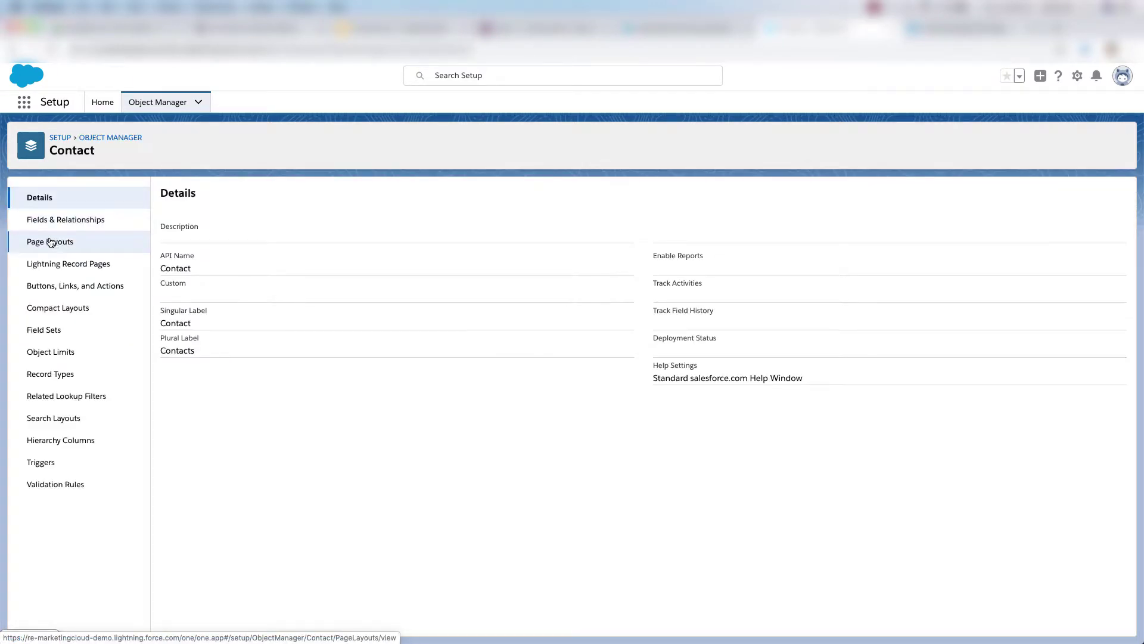
{"action": "left_click", "coordinate": [102, 244]}
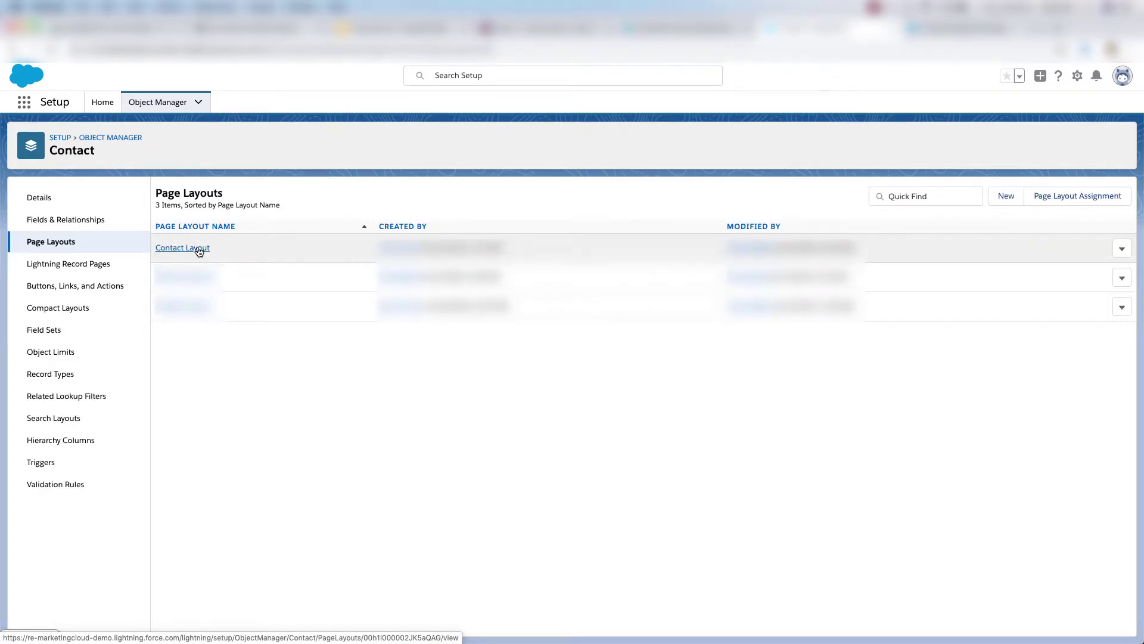
{"action": "left_click", "coordinate": [199, 250]}
Find the Email Sends related list and add it to the Related Lists of the contact layout.
{"action": "scroll", "coordinate": [196, 263], "scroll_direction": "down", "scroll_amount": 2}
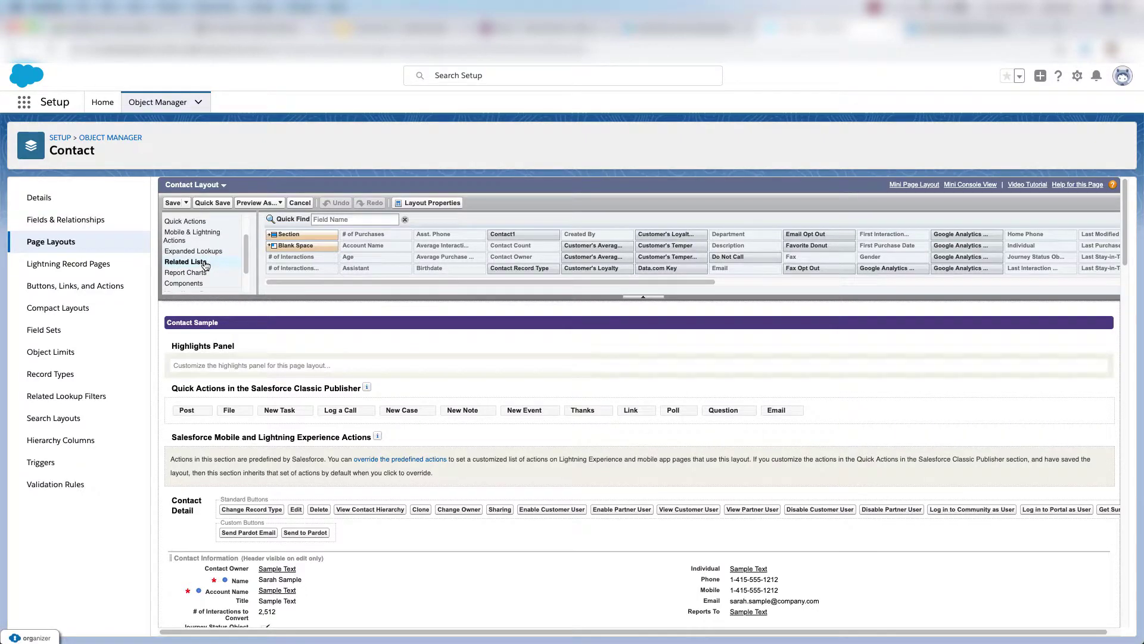
{"action": "left_click", "coordinate": [205, 263]}
{"action": "left_click", "coordinate": [355, 204]}
{"action": "type", "text": "em"}
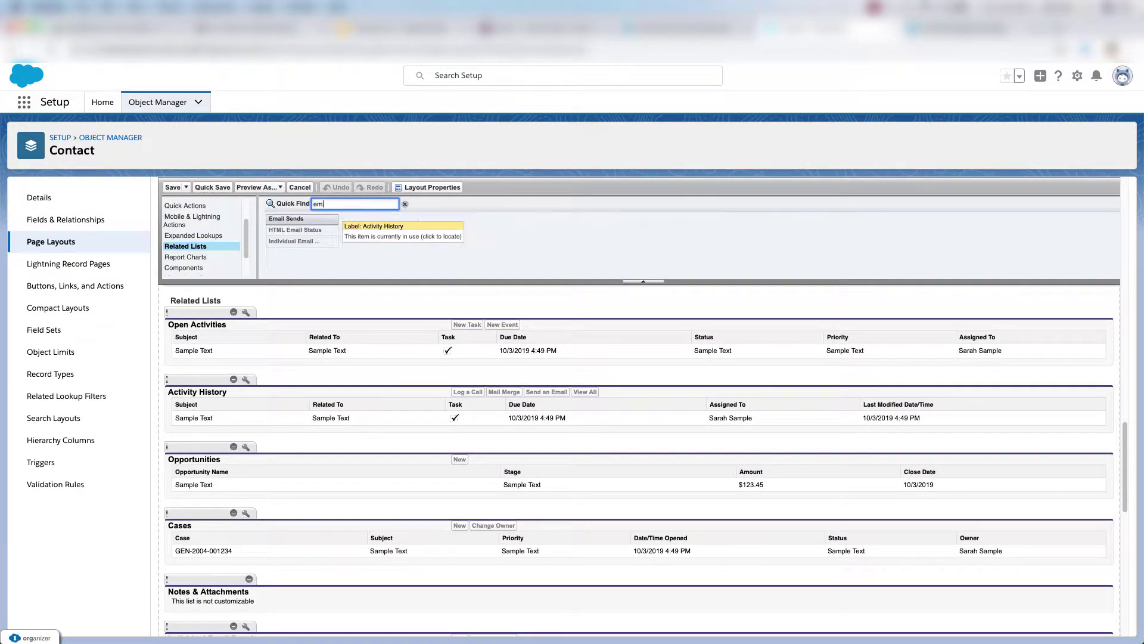
{"action": "type", "text": "ail se"}
{"action": "left_click_drag", "start_coordinate": [306, 222], "coordinate": [249, 352]}
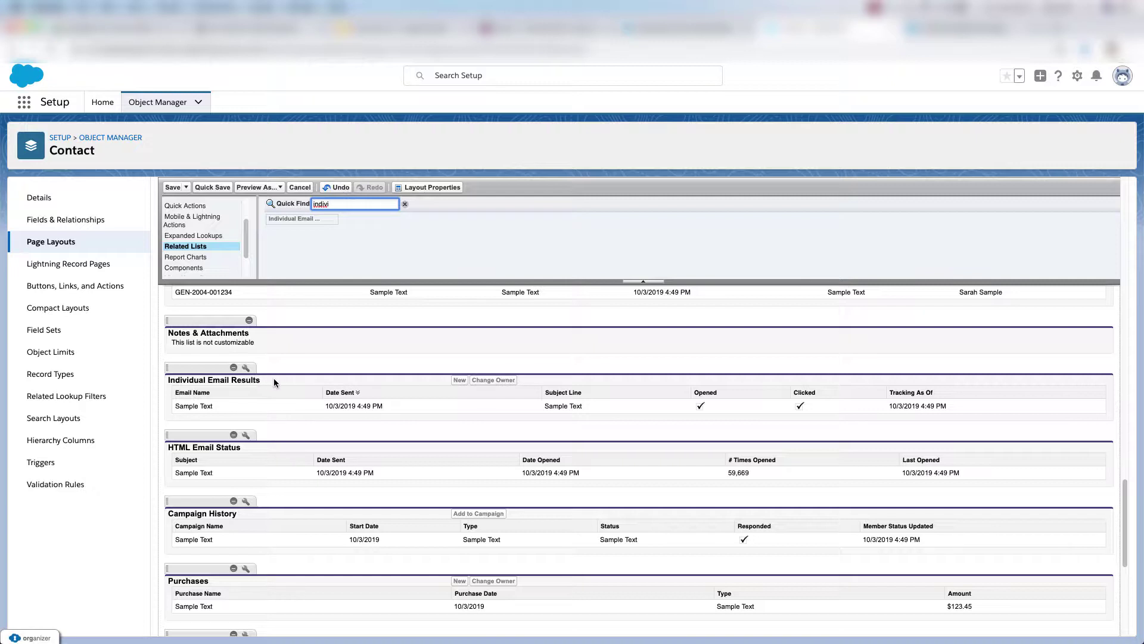
Search the Visualforce pages for "contact" to locate ContactActions, and save the contact layout.
{"action": "scroll", "coordinate": [197, 256], "scroll_direction": "down", "scroll_amount": 2}
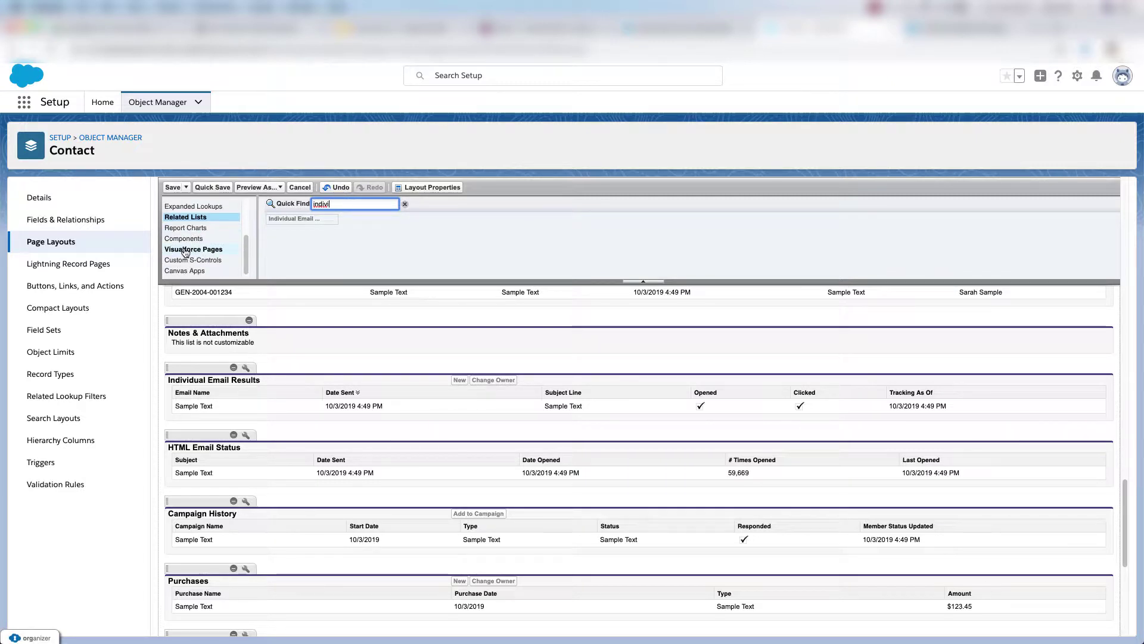
{"action": "left_click", "coordinate": [185, 250]}
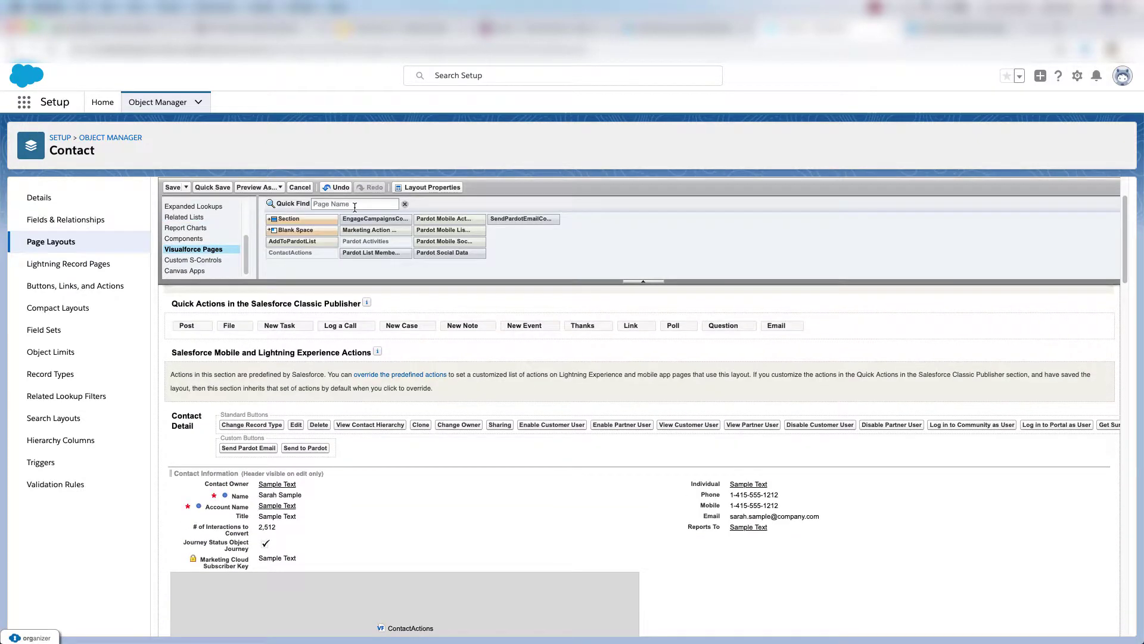
{"action": "type", "text": "contac"}
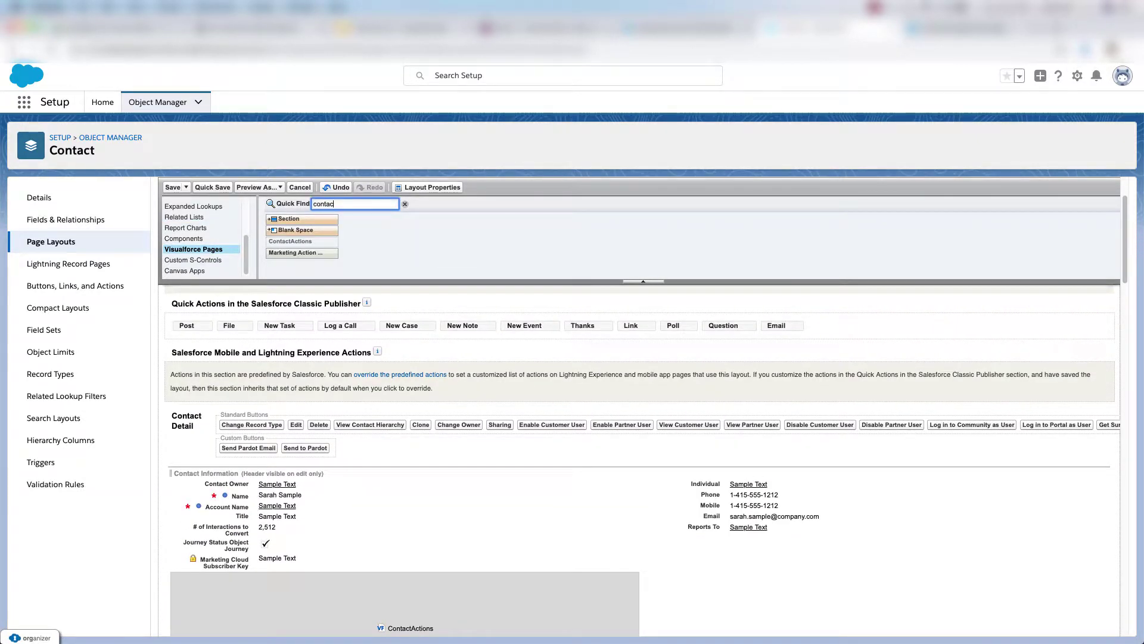
{"action": "type", "text": "t"}
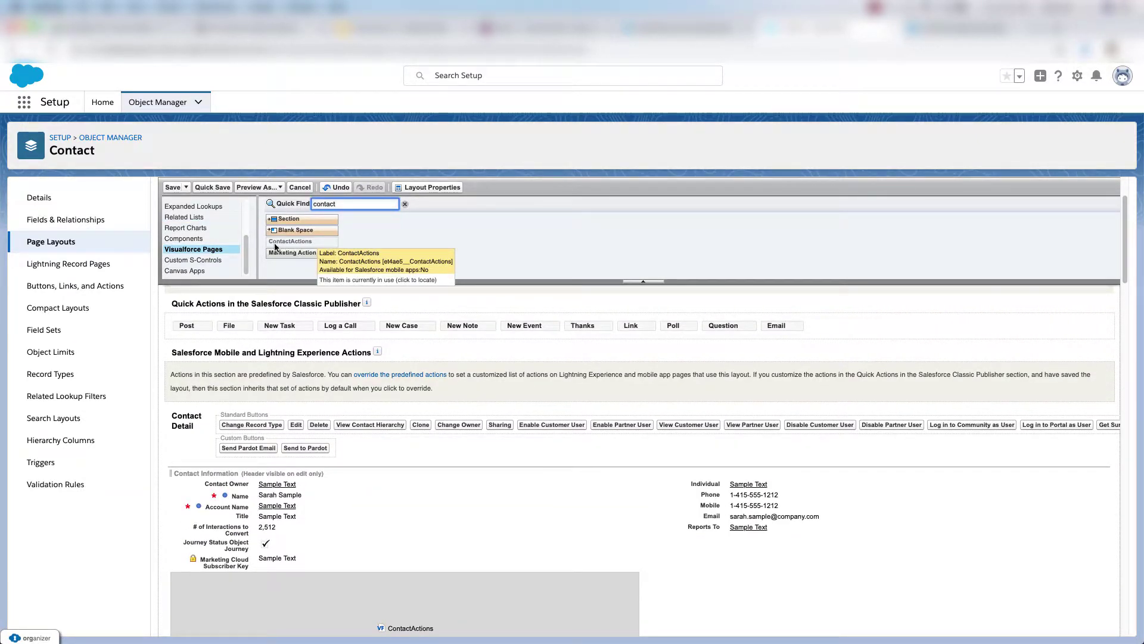
{"action": "left_click", "coordinate": [263, 411]}
{"action": "left_click", "coordinate": [172, 187]}
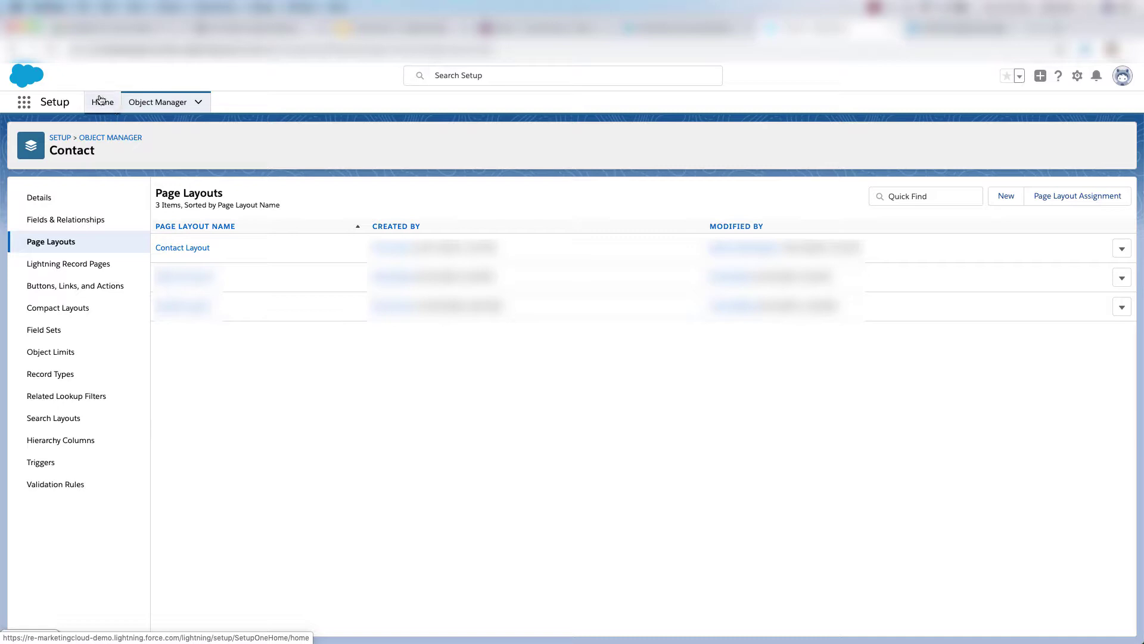
Find Users in Setup, edit the user's record with Marketing Cloud for AppExchange Admin and User enabled under MC Fields, and save it.
{"action": "left_click", "coordinate": [94, 104]}
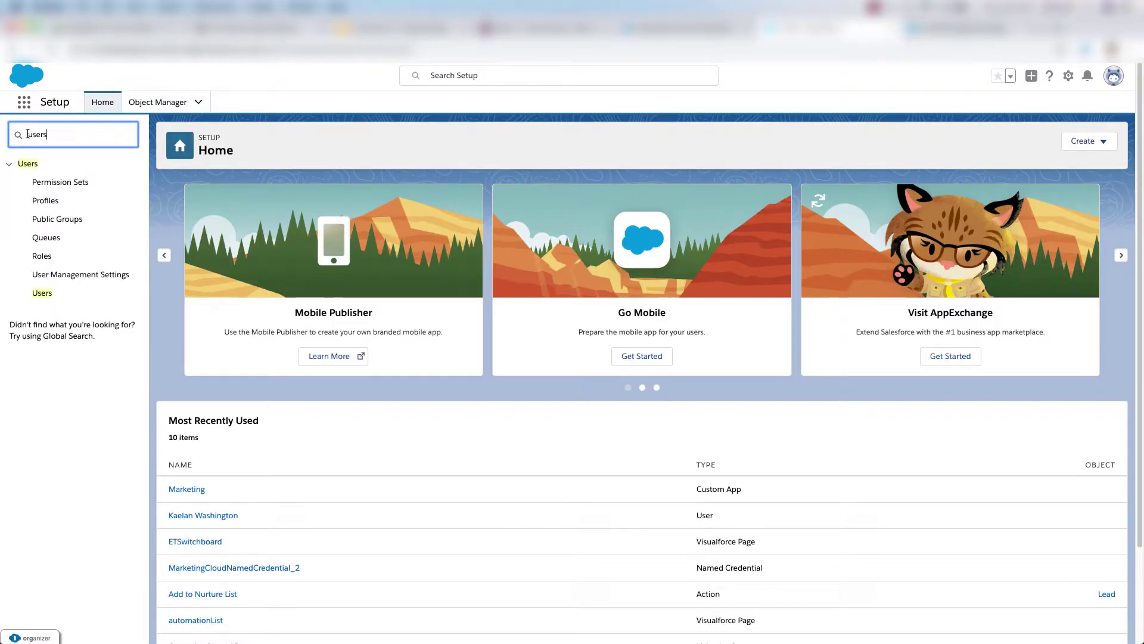
{"action": "left_click", "coordinate": [41, 294]}
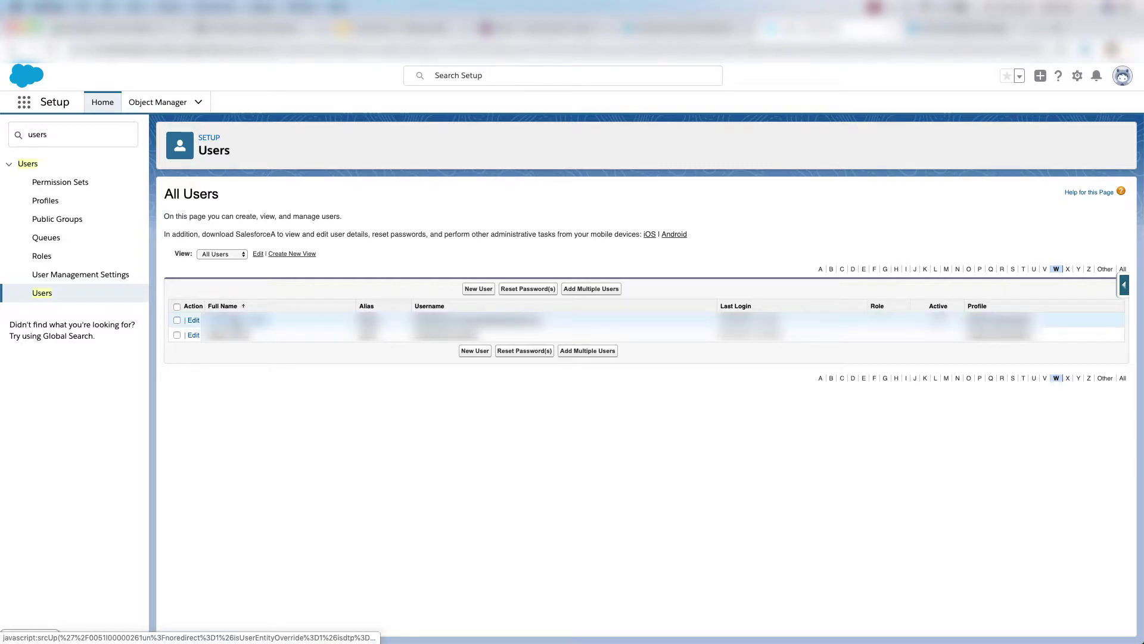
{"action": "left_click", "coordinate": [236, 320]}
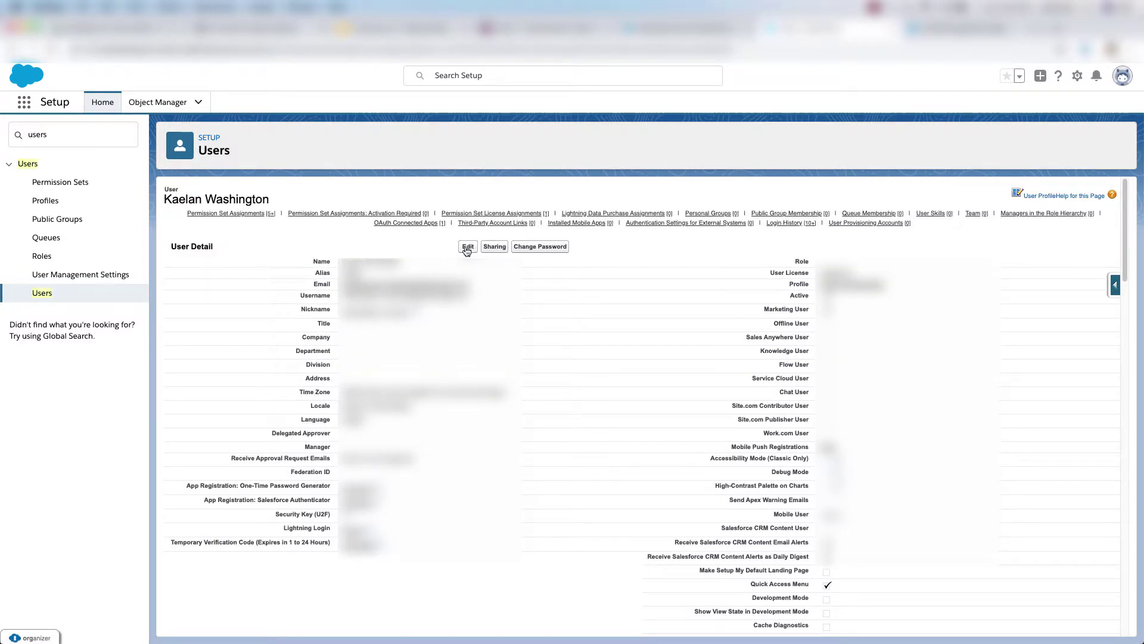
{"action": "left_click", "coordinate": [468, 247]}
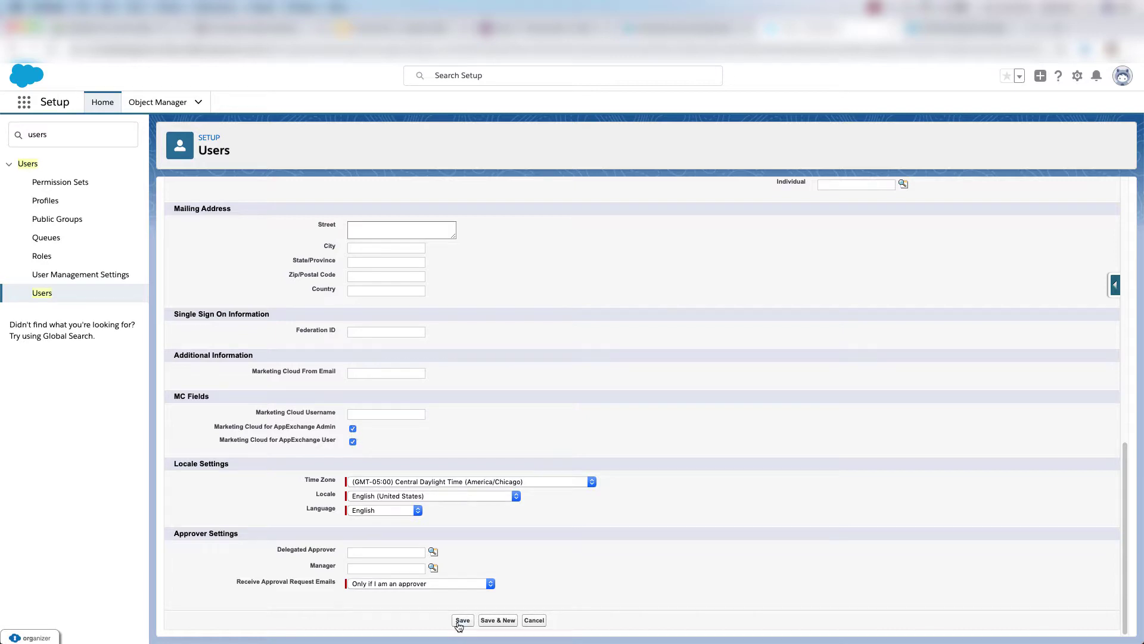
{"action": "left_click", "coordinate": [461, 622]}
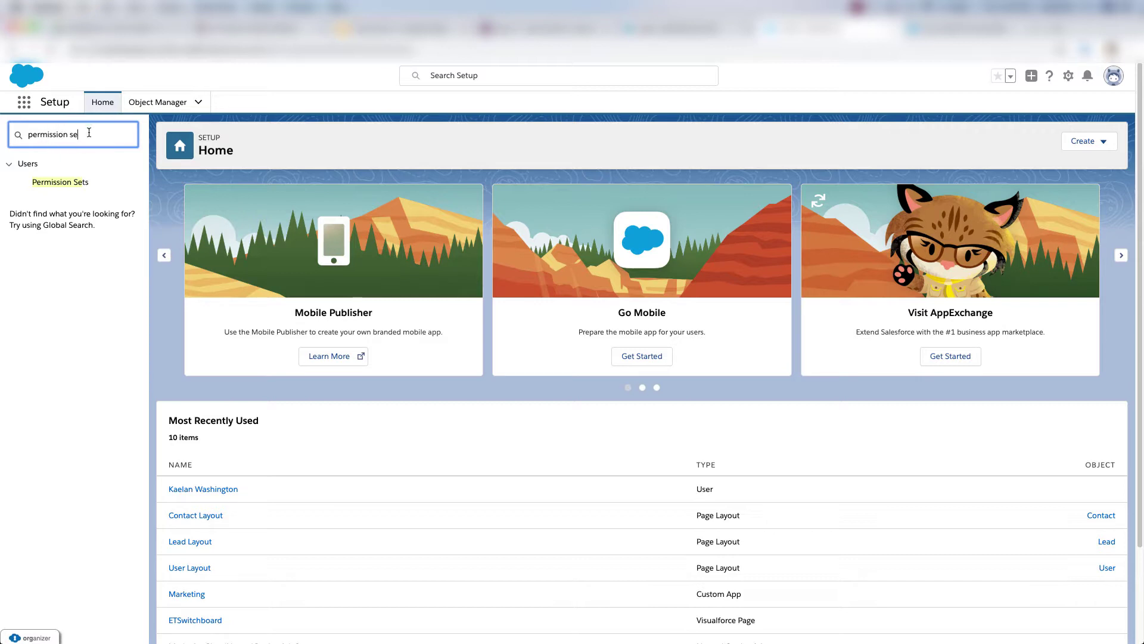
Create and save a permission set labelled MC Connected App with API name MC_Connected_App and license --None--.
{"action": "left_click", "coordinate": [70, 184]}
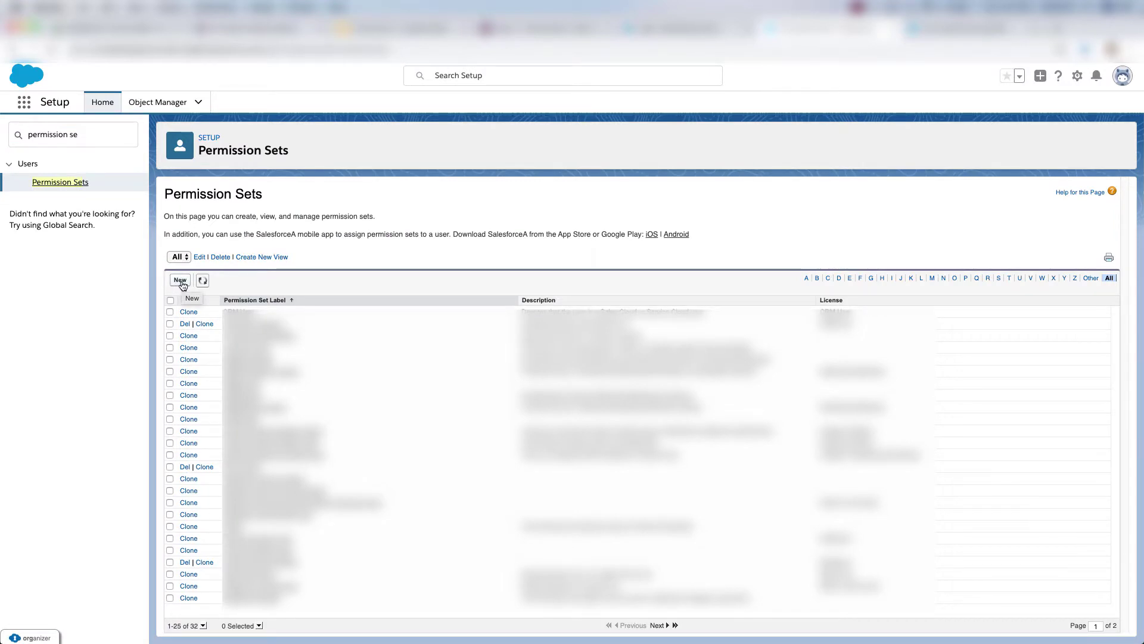
{"action": "left_click", "coordinate": [180, 280]}
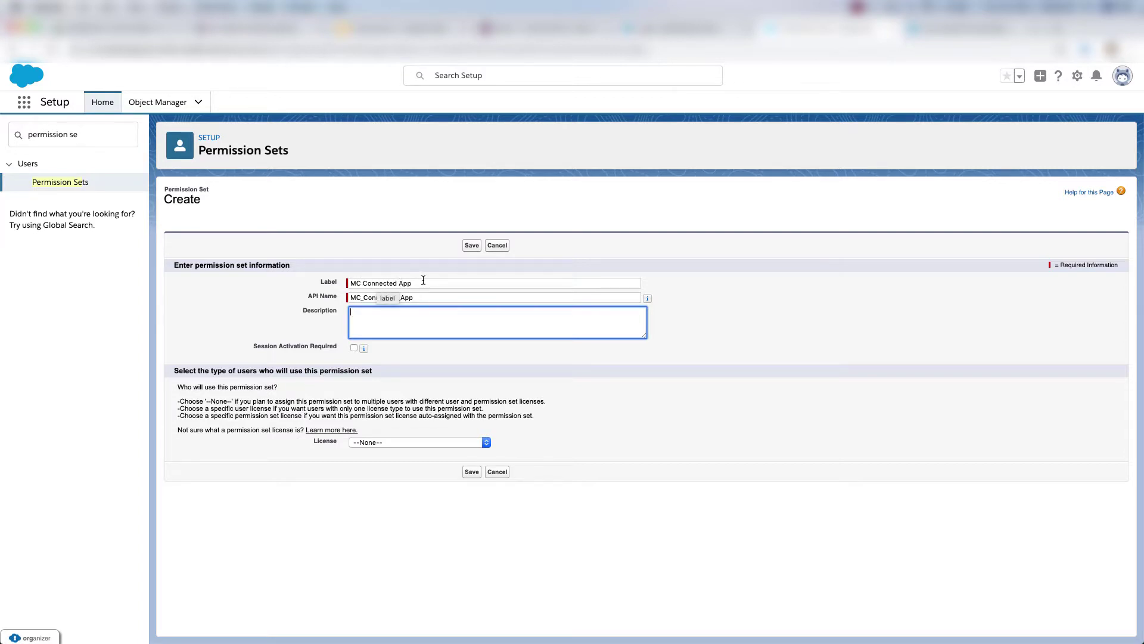
{"action": "left_click", "coordinate": [472, 247]}
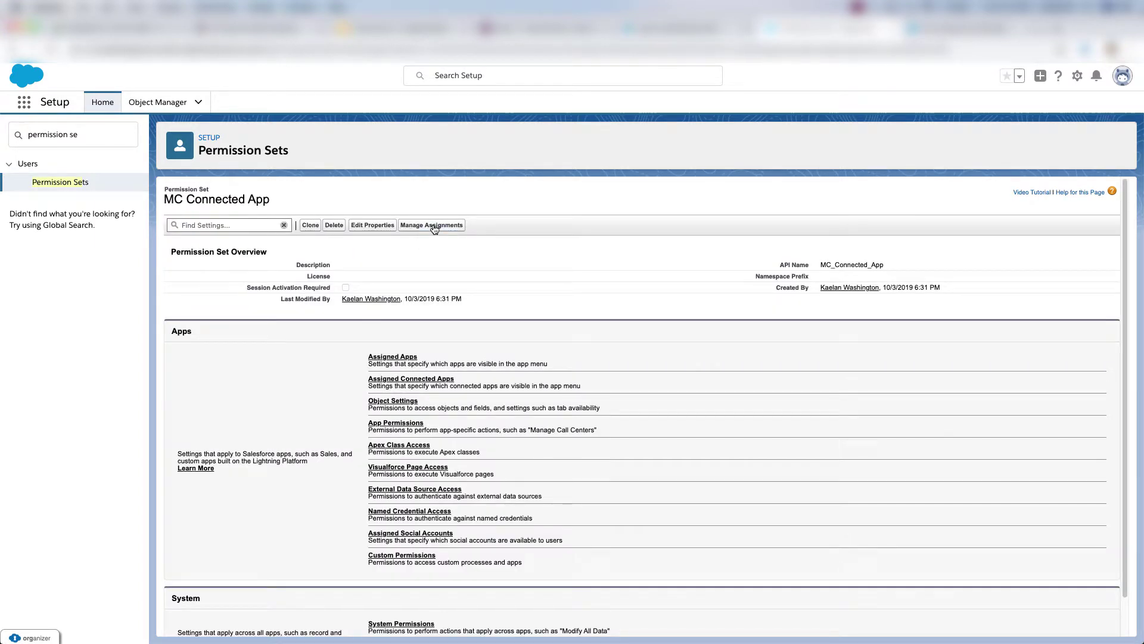
Assign the MC Connected App permission set to the first user in the All Users list and finish the assignment.
{"action": "left_click", "coordinate": [433, 225]}
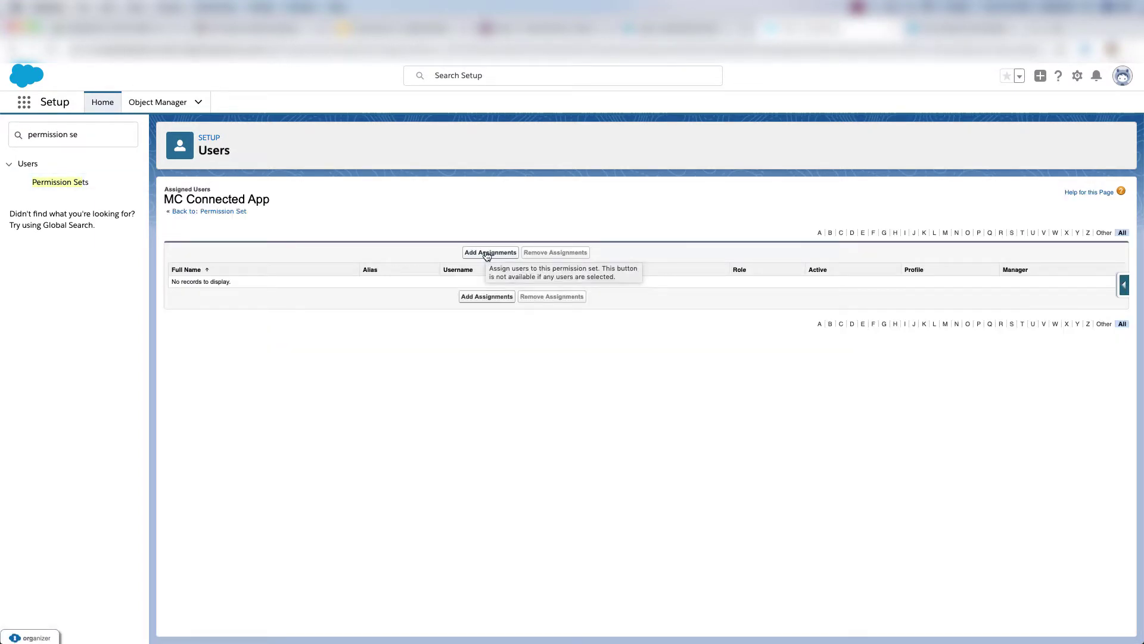
{"action": "left_click", "coordinate": [486, 253]}
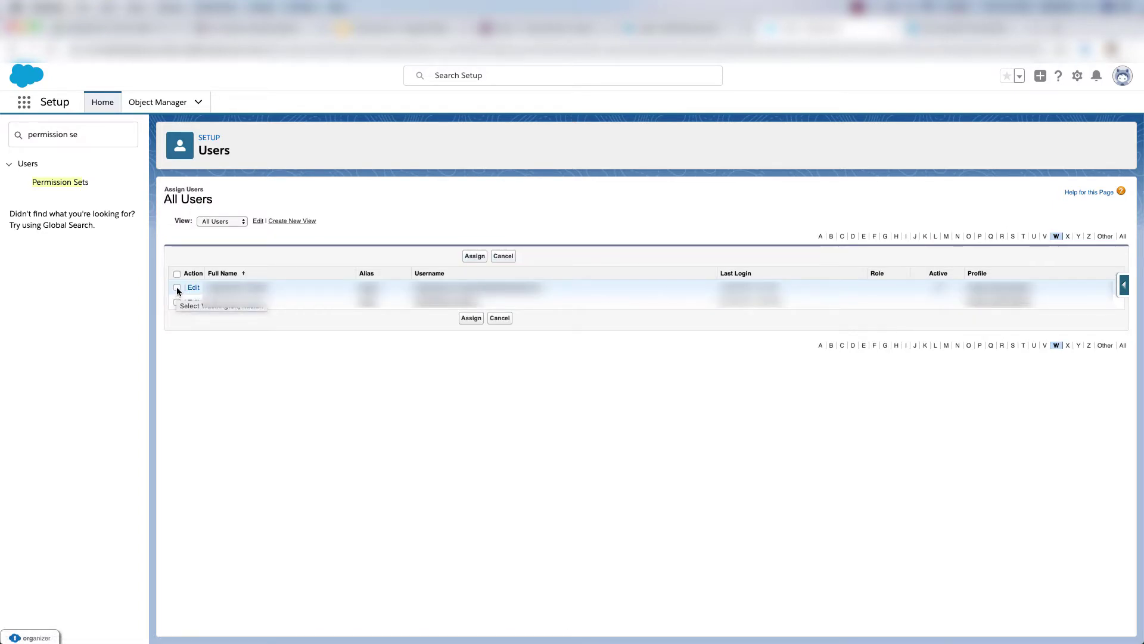
{"action": "left_click", "coordinate": [177, 288]}
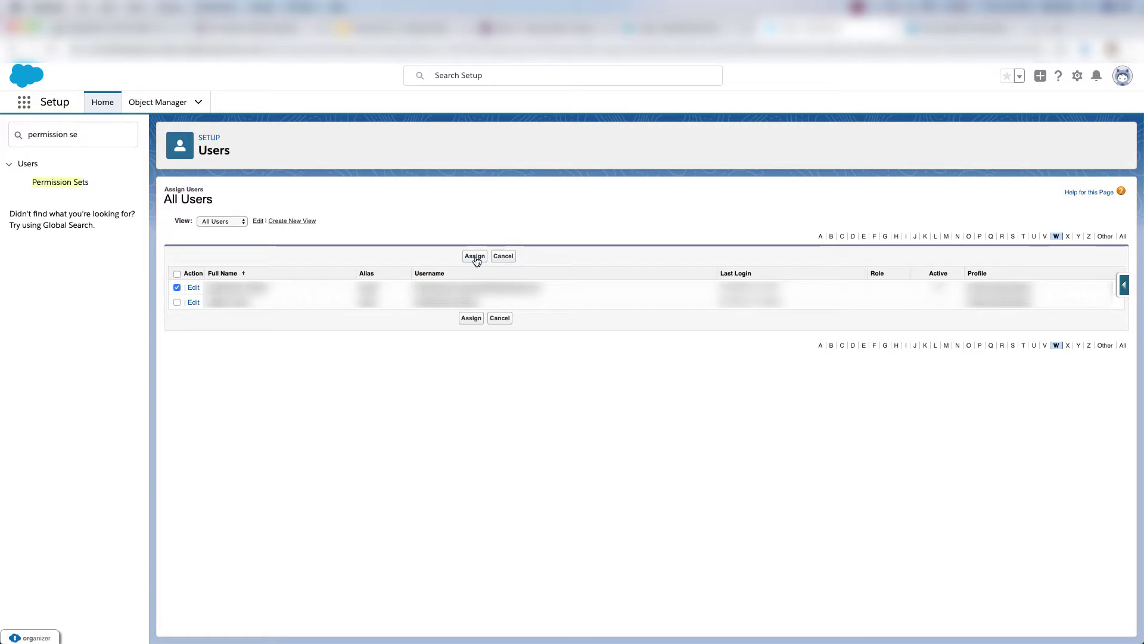
{"action": "left_click", "coordinate": [476, 257]}
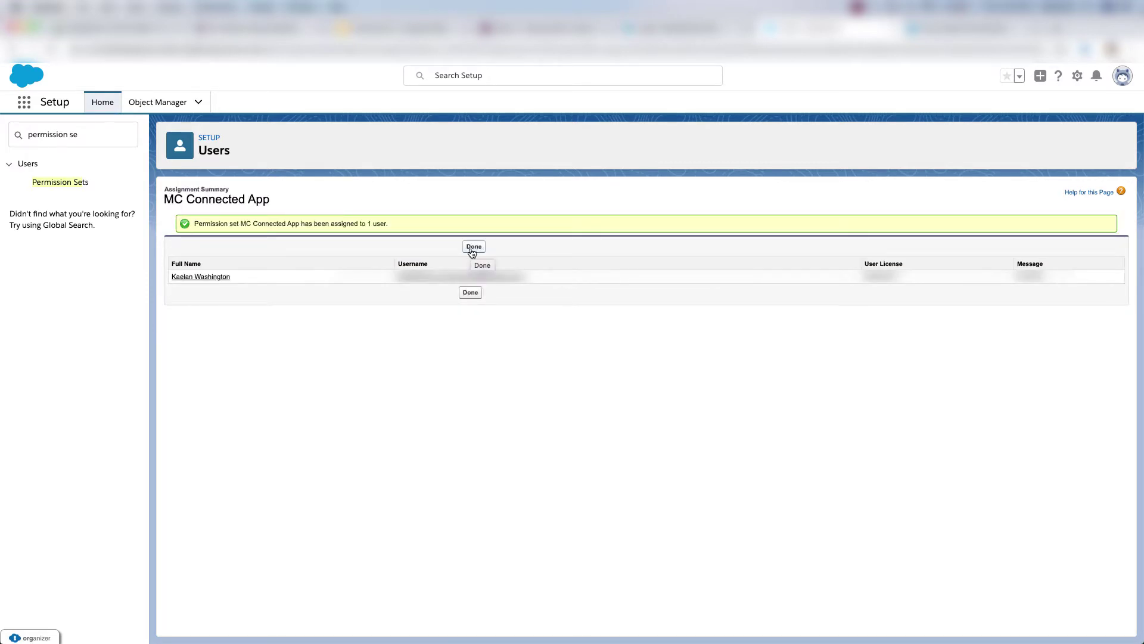
{"action": "left_click", "coordinate": [471, 249]}
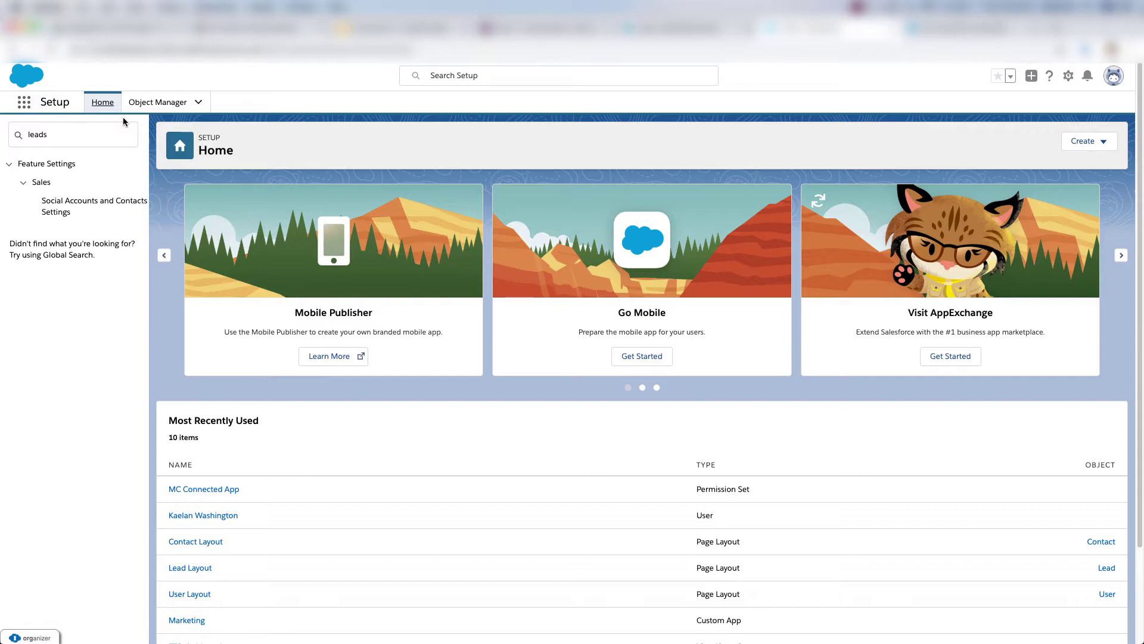
Find the Lead object's Email Opt Out field and save its field-level security as Visible for all profiles.
{"action": "left_click", "coordinate": [163, 105]}
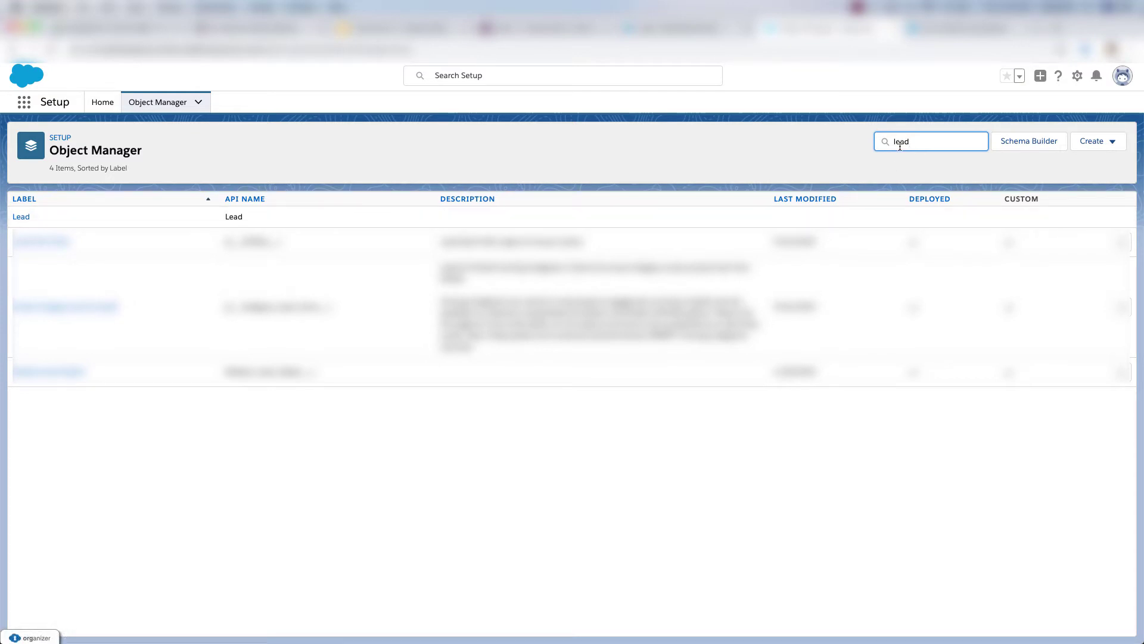
{"action": "left_click", "coordinate": [22, 218]}
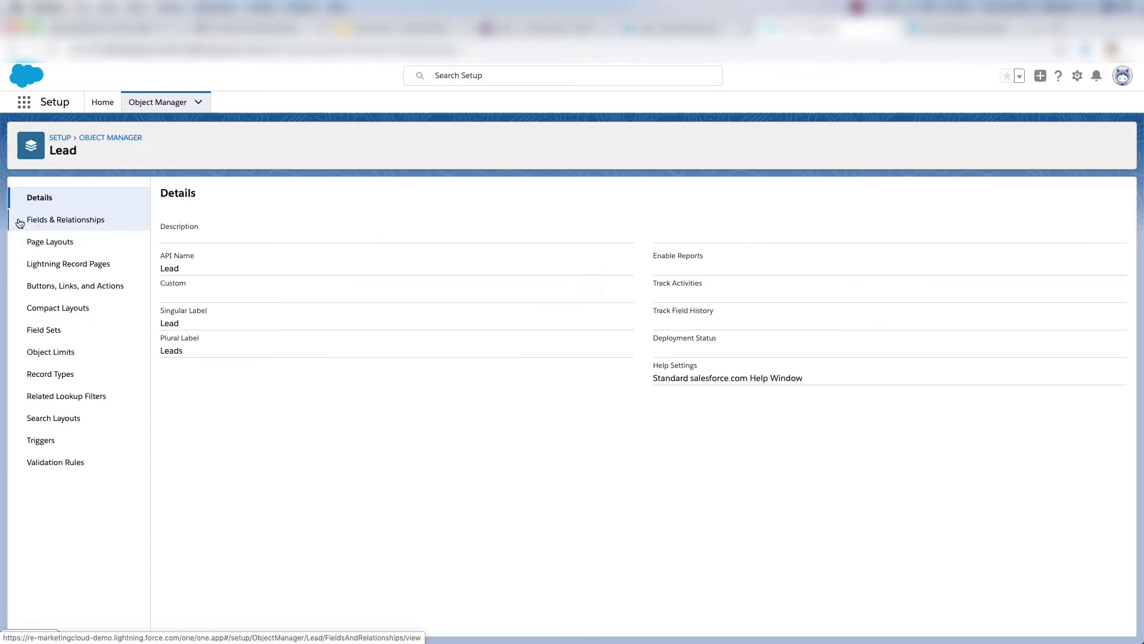
{"action": "left_click", "coordinate": [62, 223]}
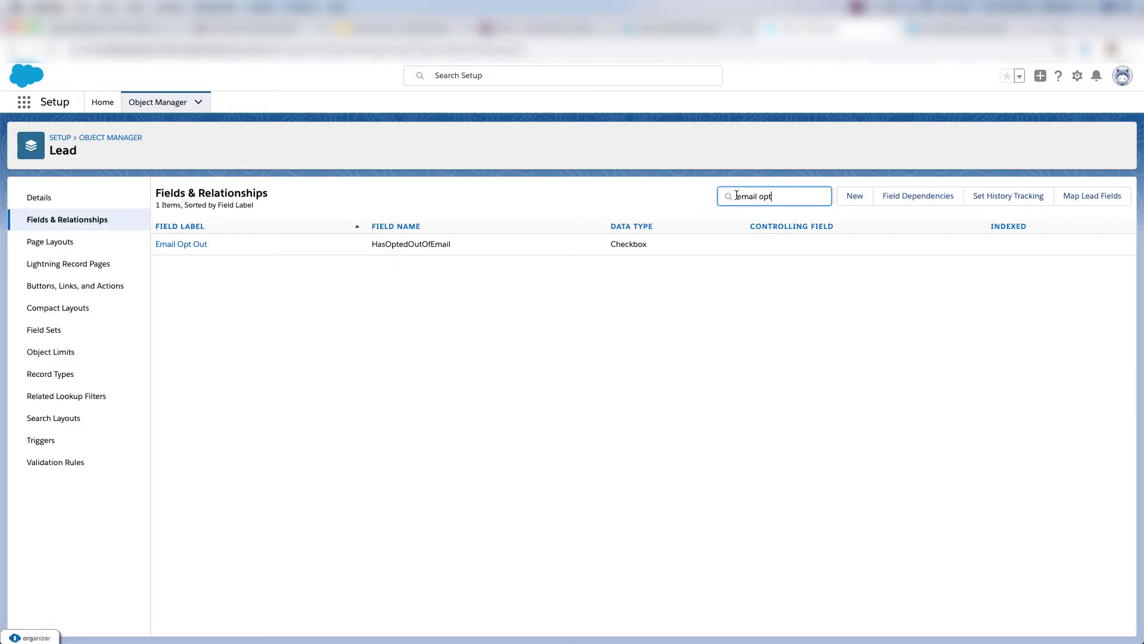
{"action": "left_click", "coordinate": [181, 244]}
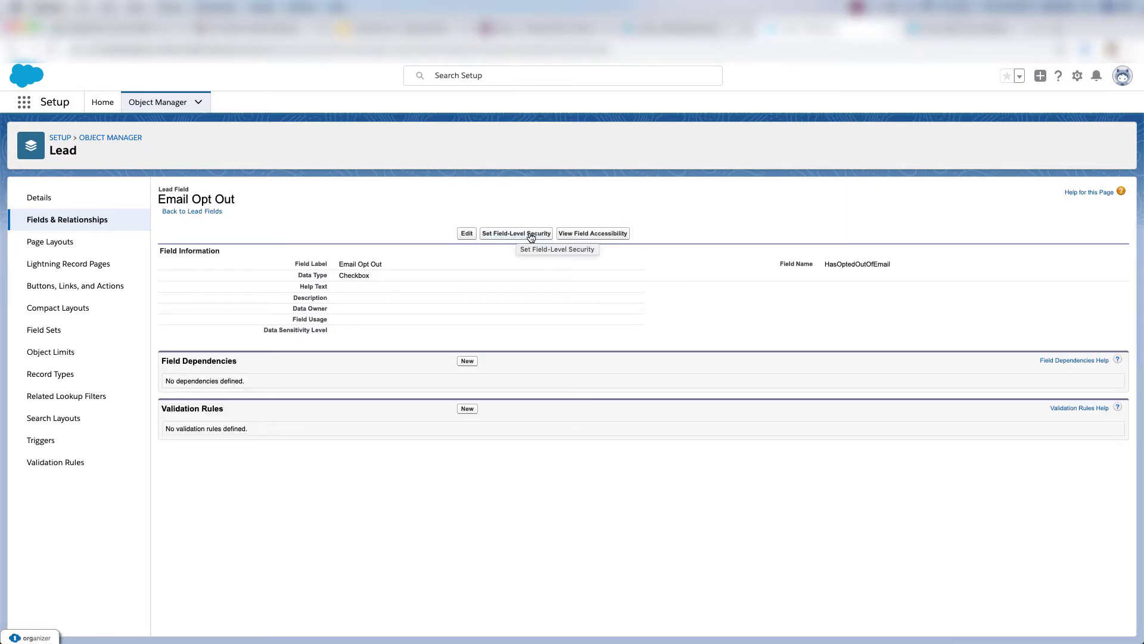
{"action": "left_click", "coordinate": [524, 235]}
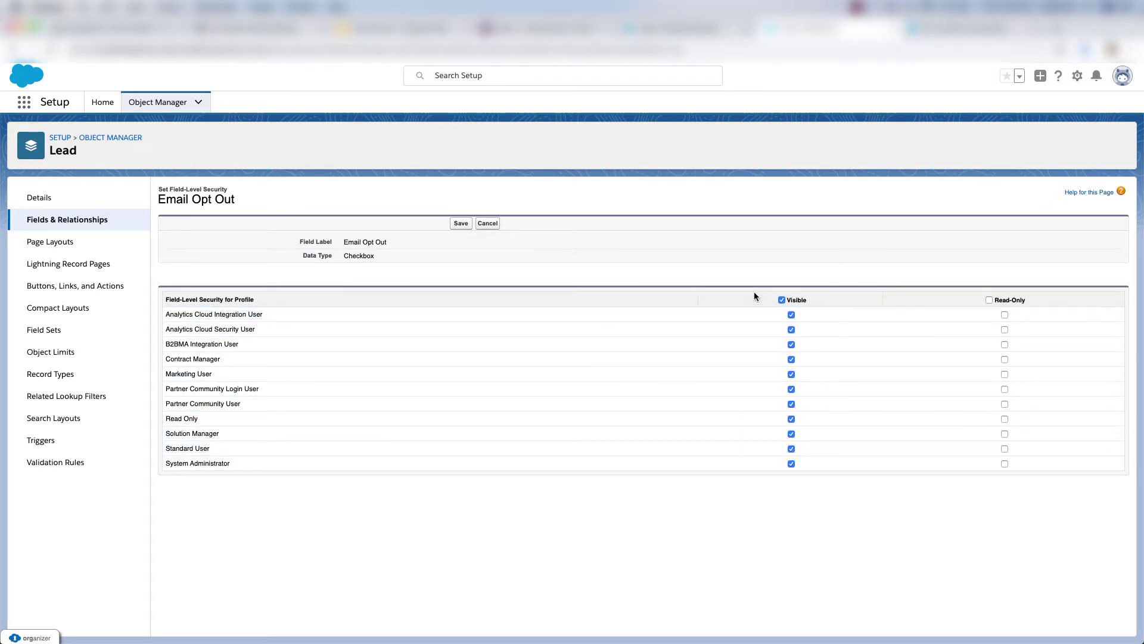
{"action": "left_click", "coordinate": [461, 225]}
Find the Contact object in Object Manager and show its Fields & Relationships.
{"action": "left_click", "coordinate": [160, 107]}
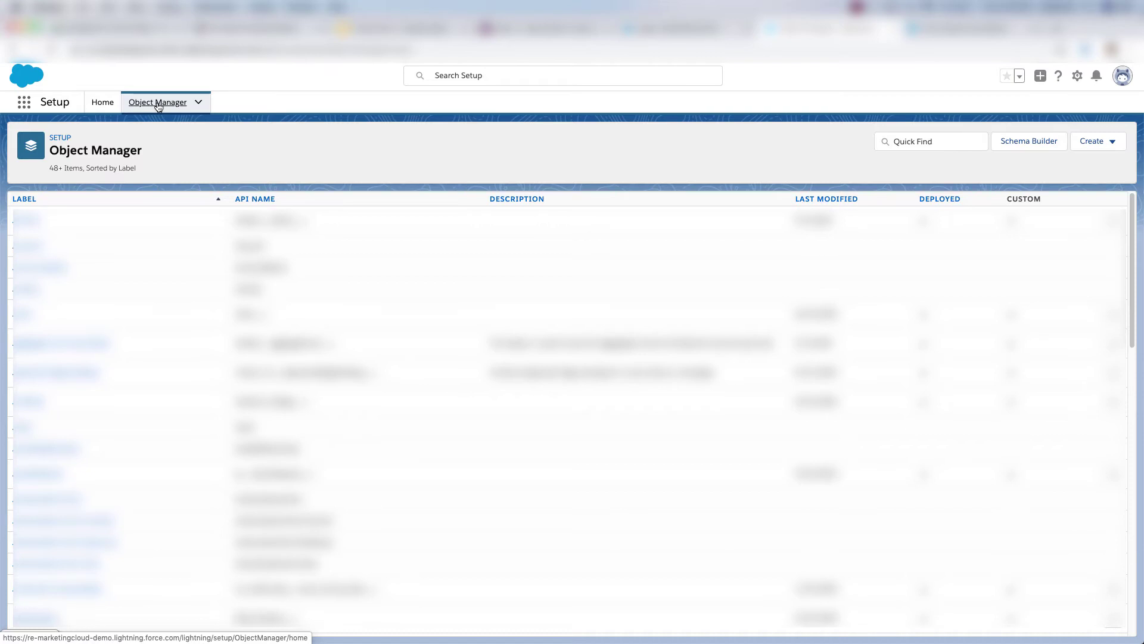
{"action": "type", "text": "contact"}
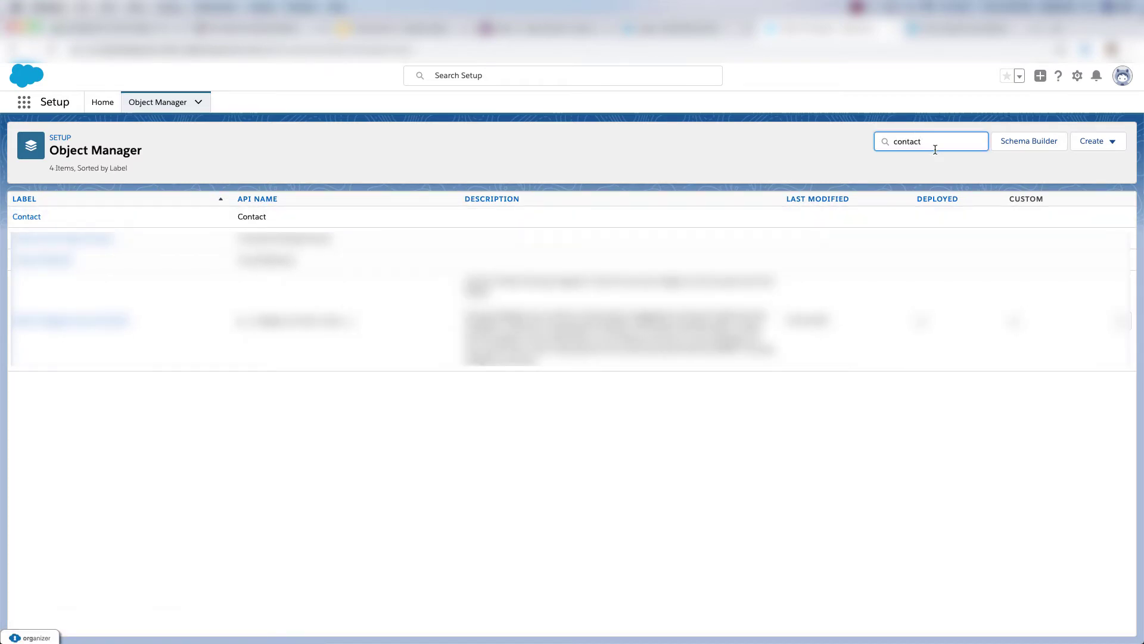
{"action": "left_click", "coordinate": [28, 217]}
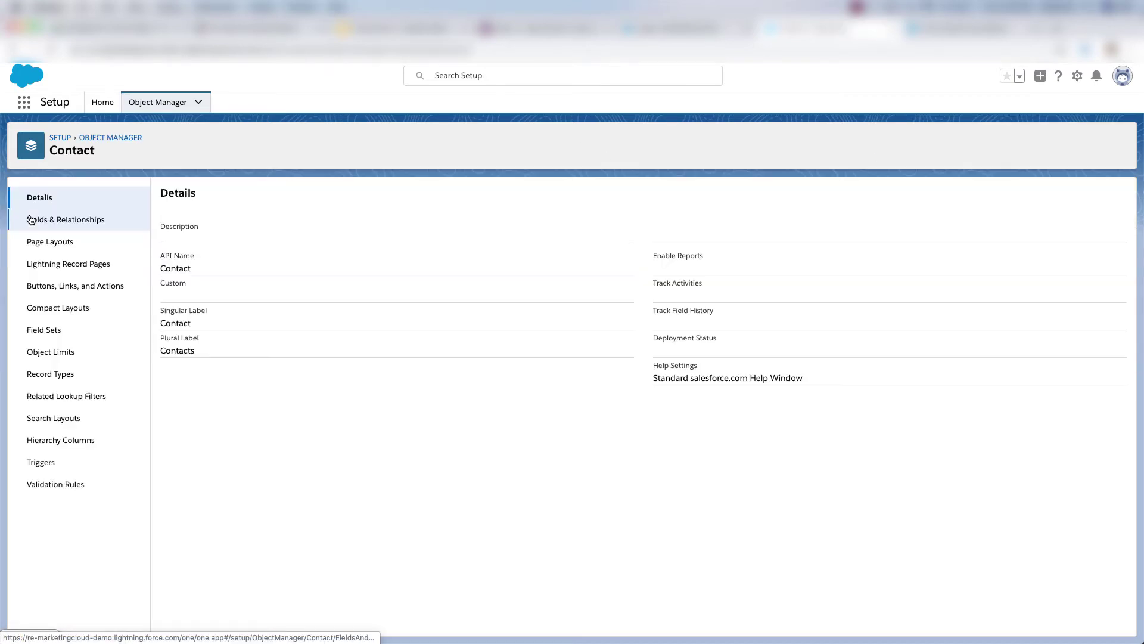
{"action": "left_click", "coordinate": [65, 224]}
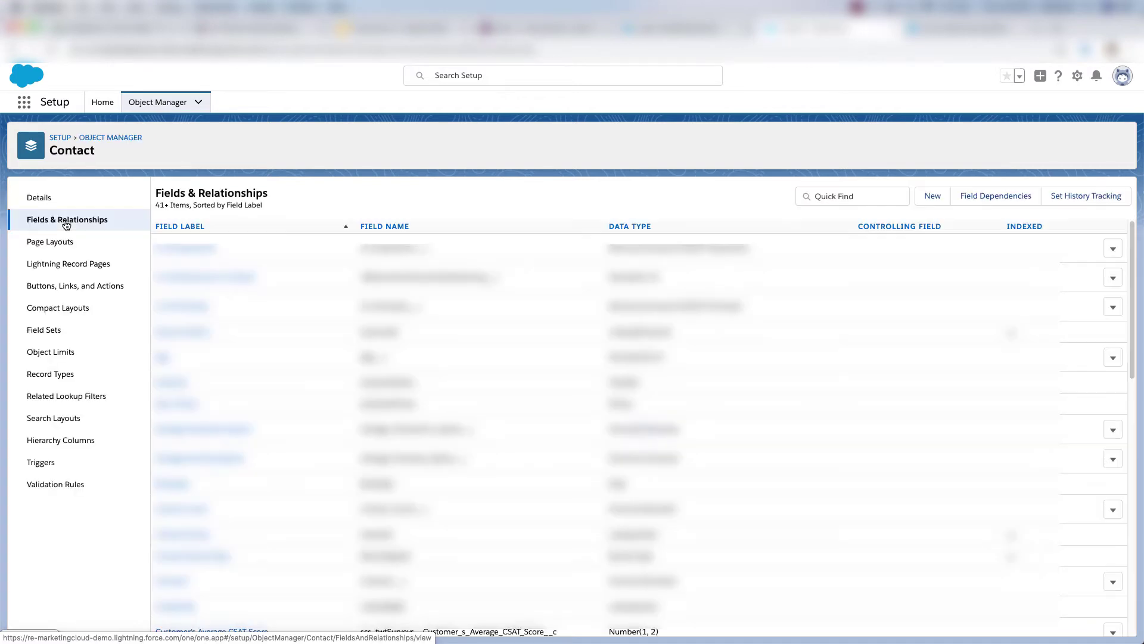
Find the contact field Email Opt Out and save its field-level security as Visible for all profiles.
{"action": "left_click", "coordinate": [823, 196]}
{"action": "type", "text": "email opt out"}
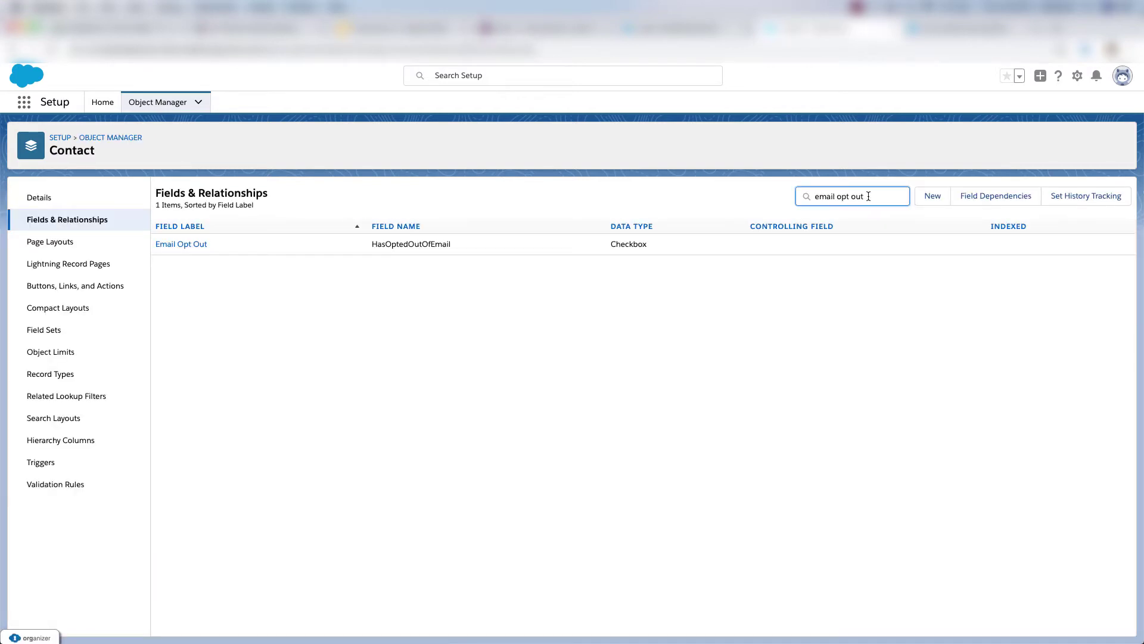
{"action": "left_click", "coordinate": [179, 245]}
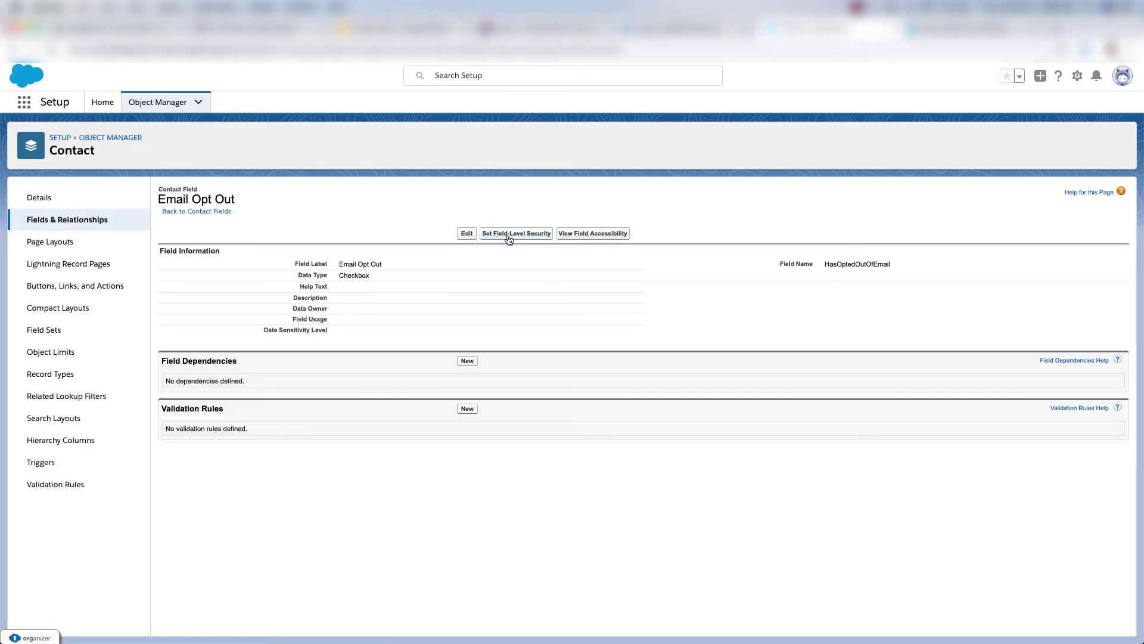
{"action": "left_click", "coordinate": [508, 236]}
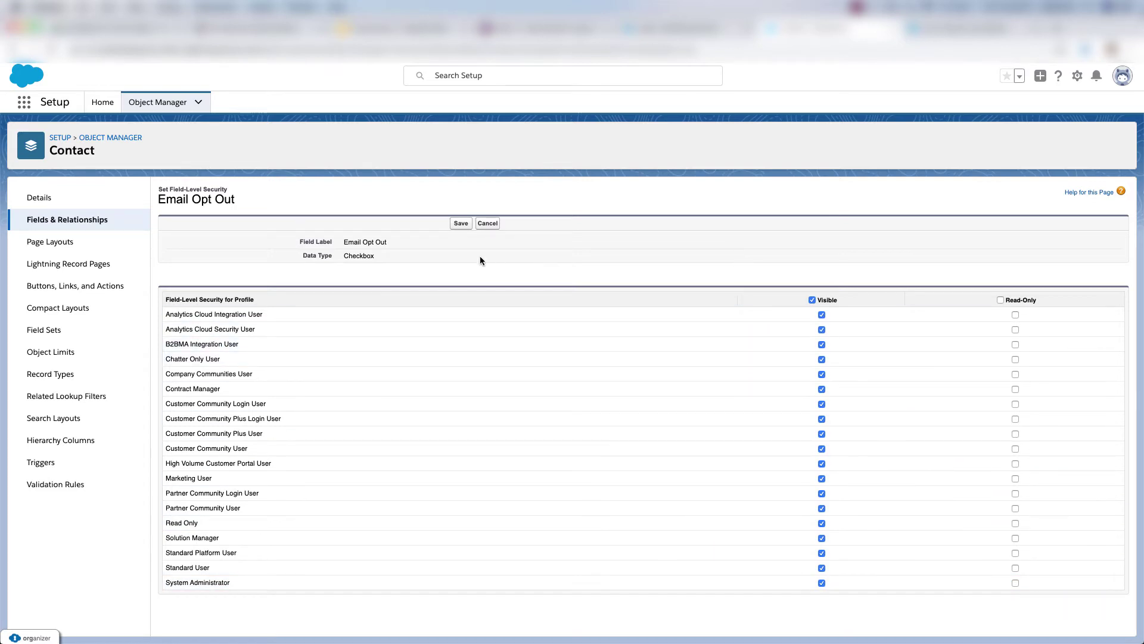
{"action": "left_click", "coordinate": [461, 223]}
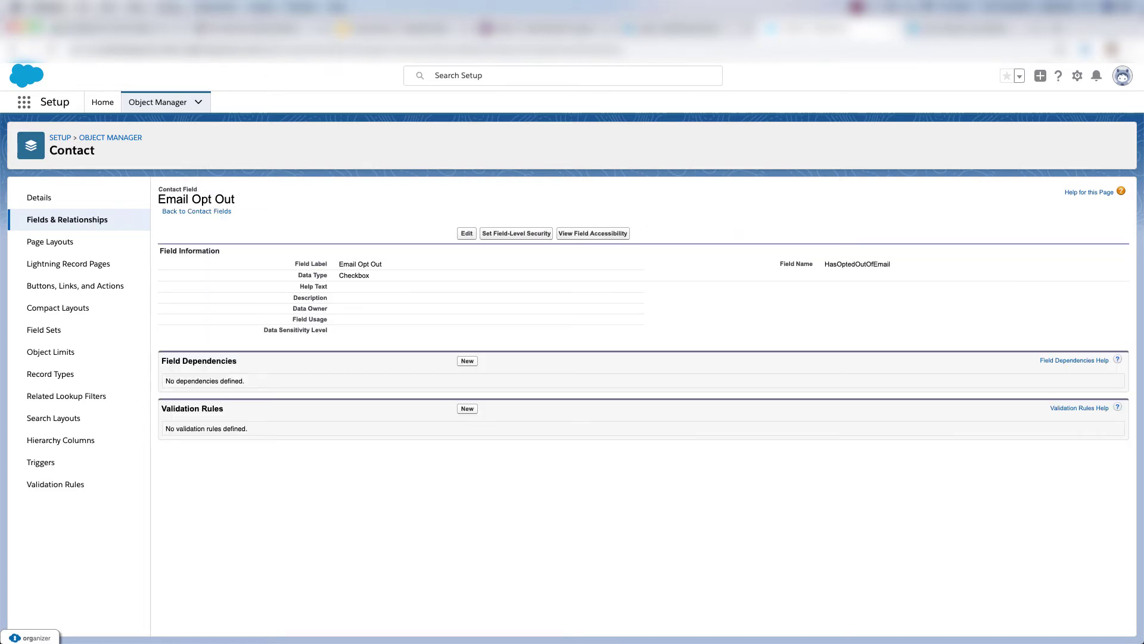